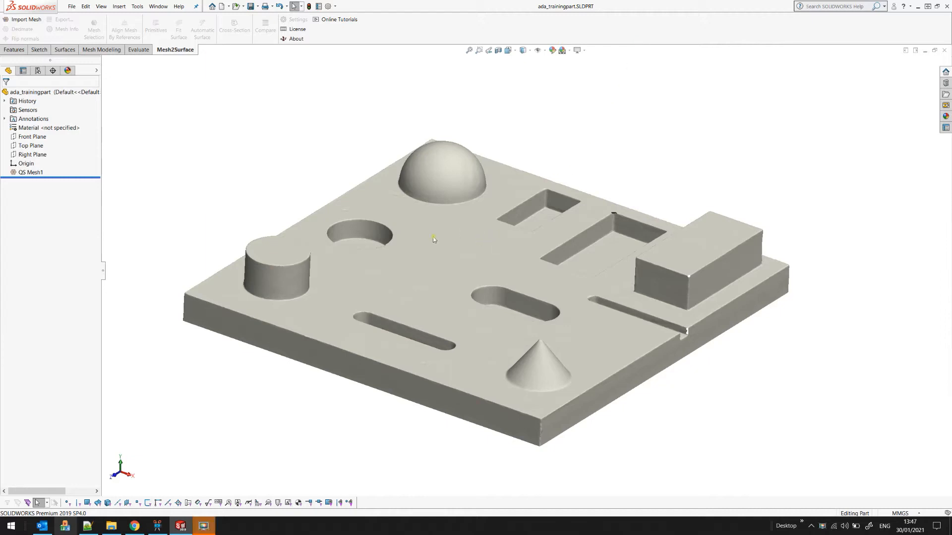
Examine where the origin sits on the mesh part, using the Top and Front views and an angled view
left_click(20, 163)
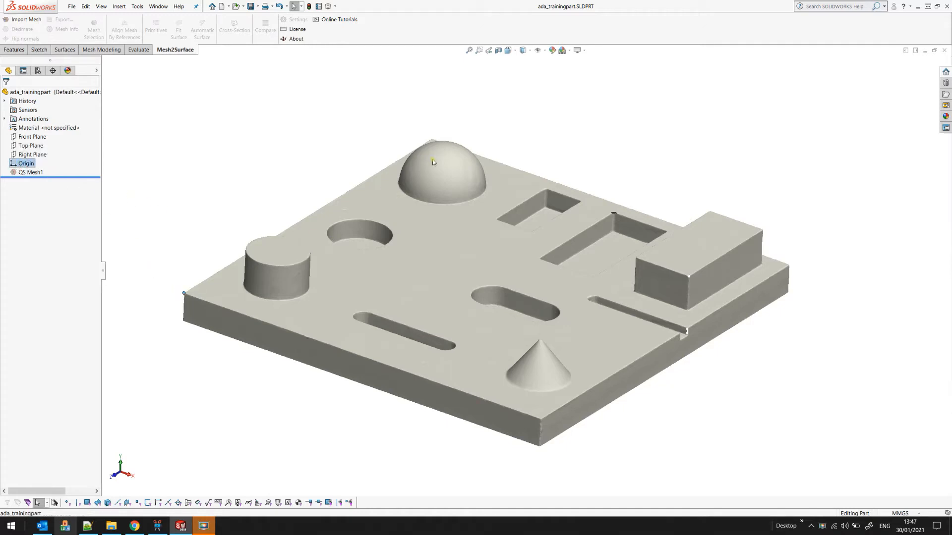
left_click(508, 50)
left_click(520, 70)
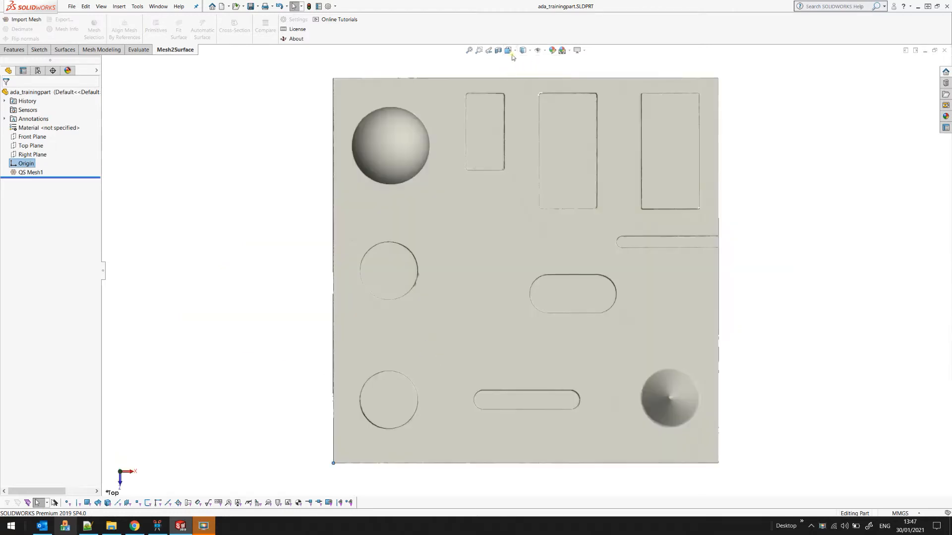
left_click(509, 50)
left_click(520, 85)
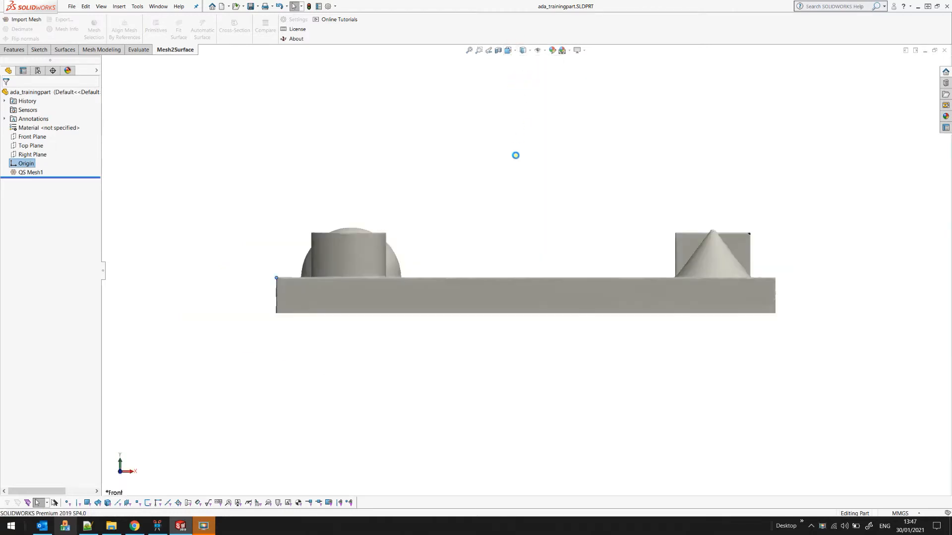
mouse_move(556, 359)
middle_mouse_down()
mouse_move(566, 373)
mouse_move(228, 294)
middle_mouse_up()
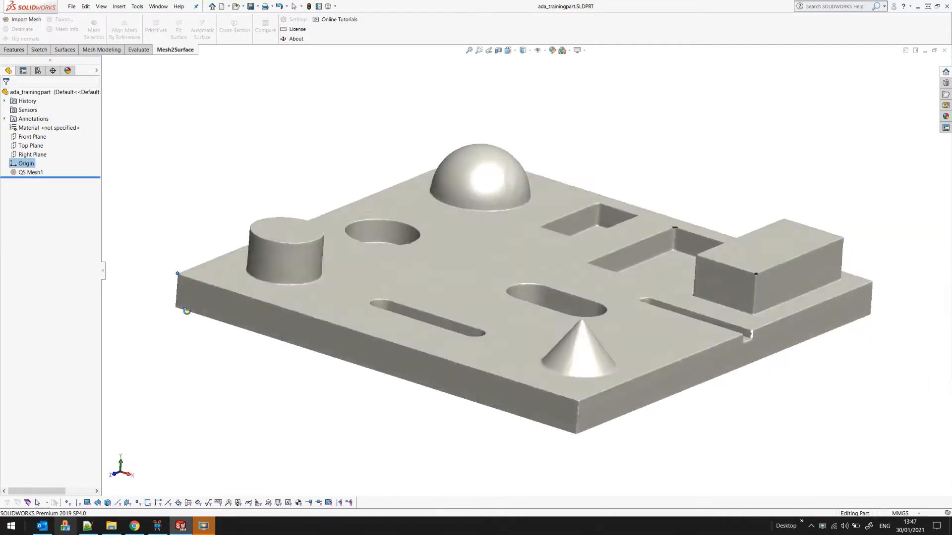
Show the Top Plane over the mesh part
left_click(33, 146)
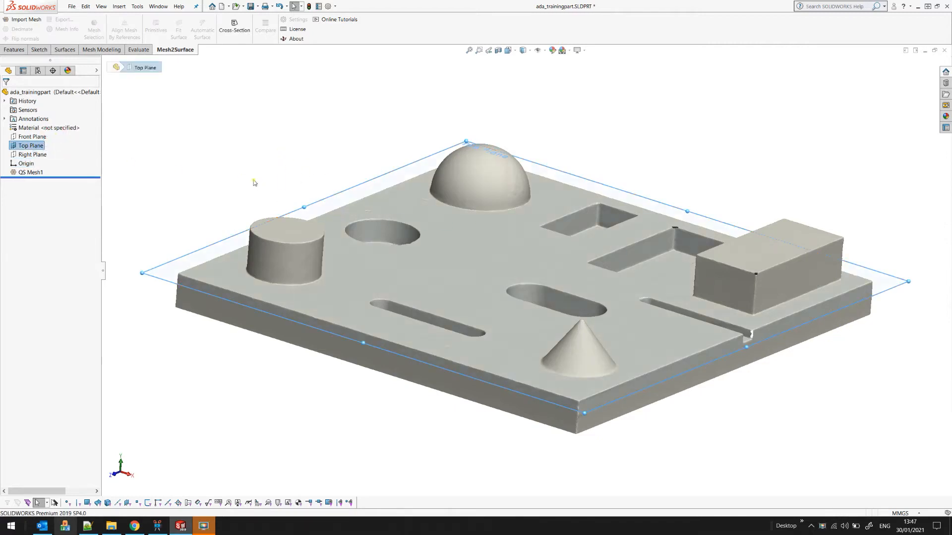
middle_click_drag(214, 175, 207, 165)
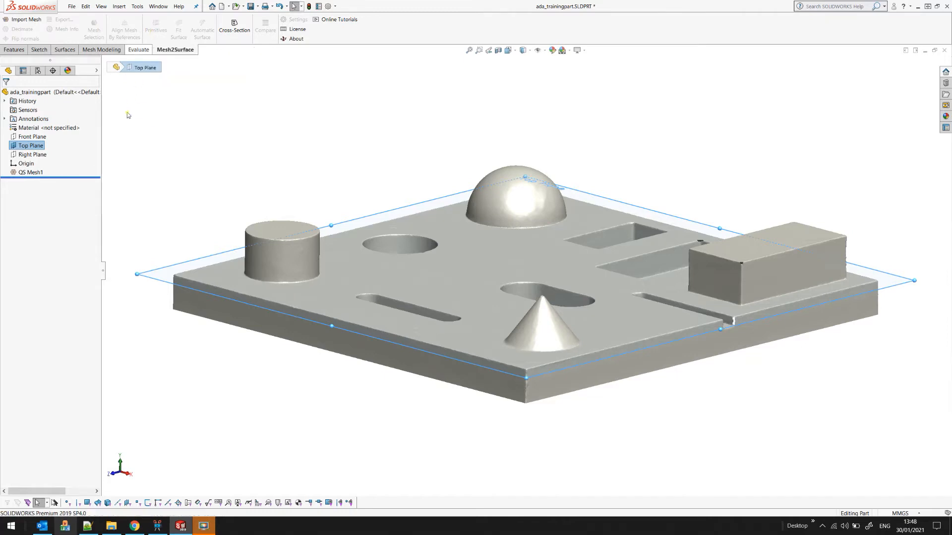
Wand-select the top face of the raised rectangular block on QS Mesh1 and fit a plane primitive to it
left_click(30, 173)
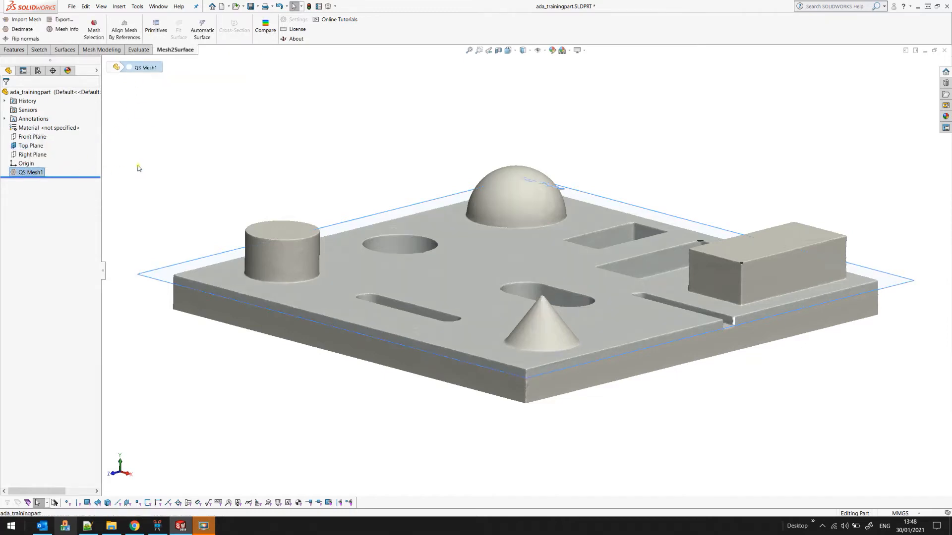
left_click(155, 28)
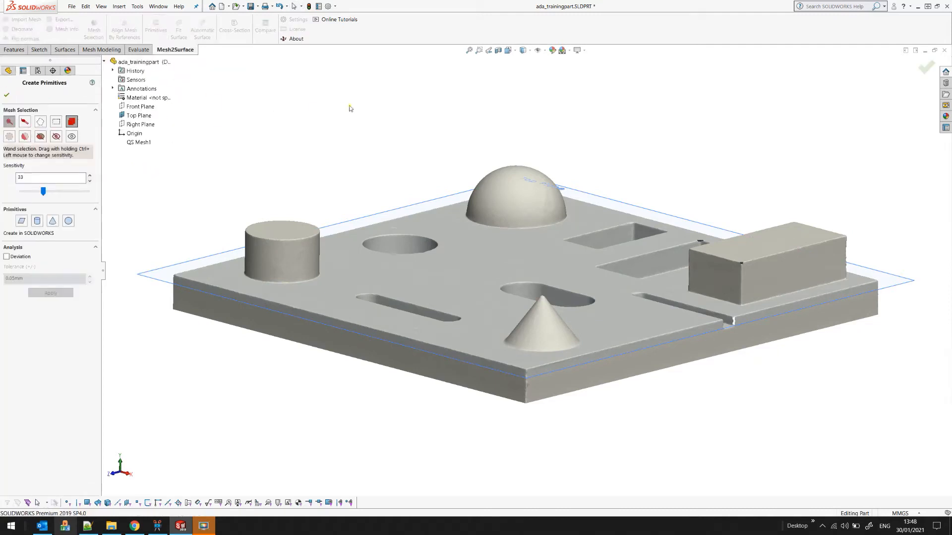
left_click(139, 142)
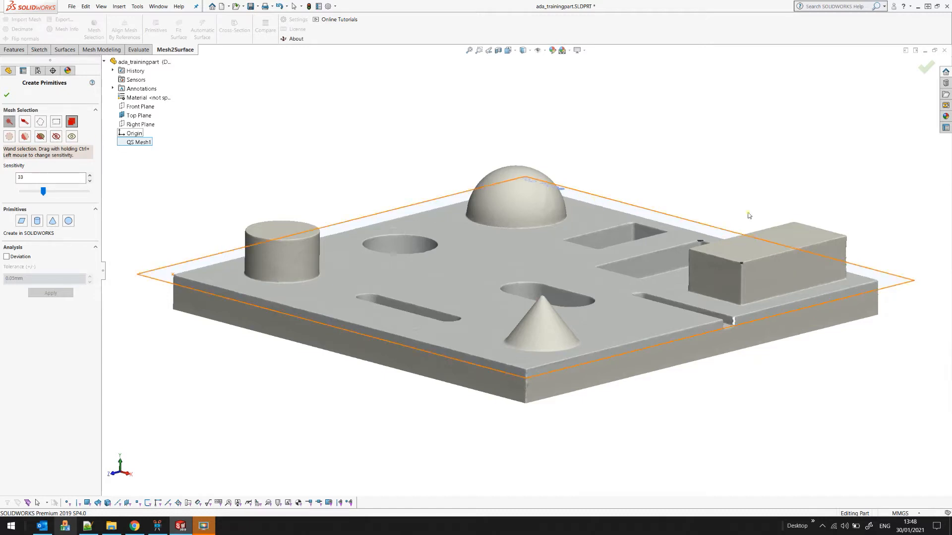
scroll(875, 254, "down", 2)
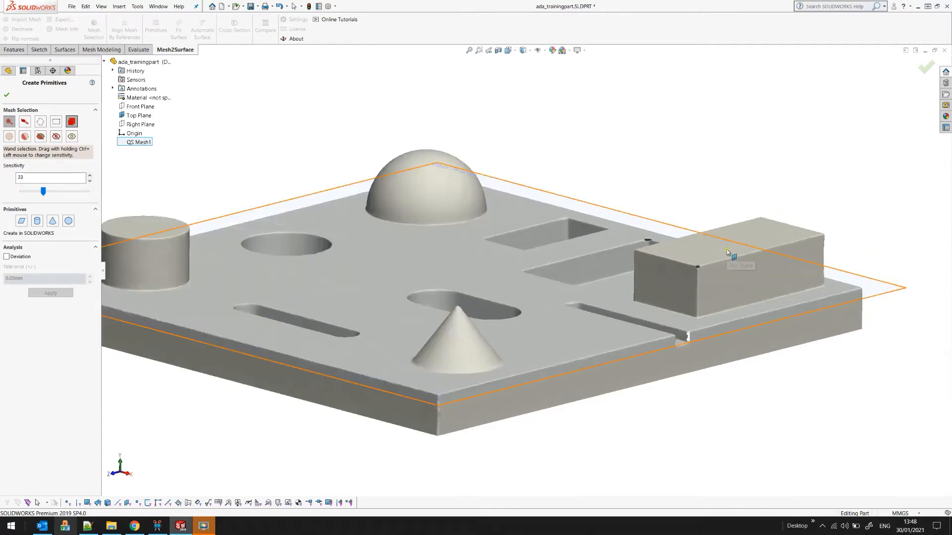
scroll(775, 233, "down", 2)
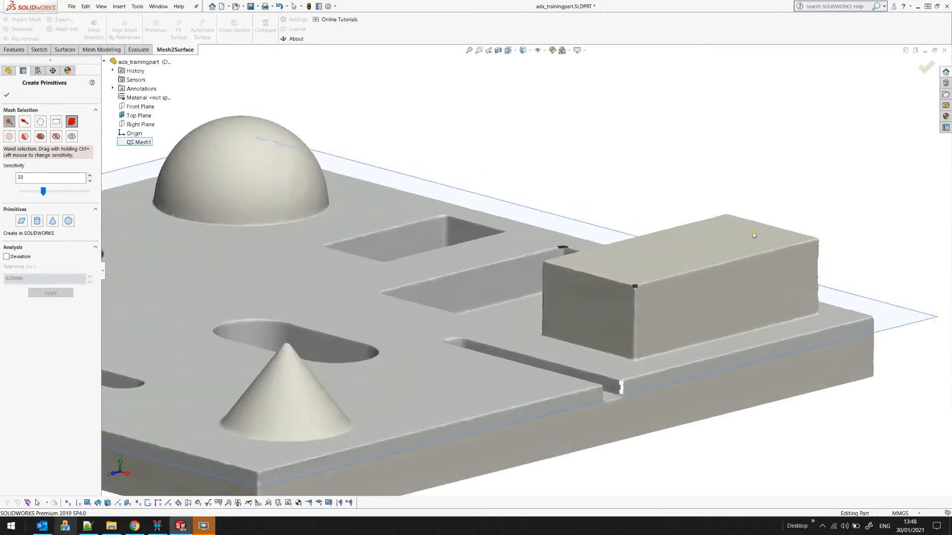
left_click(767, 236)
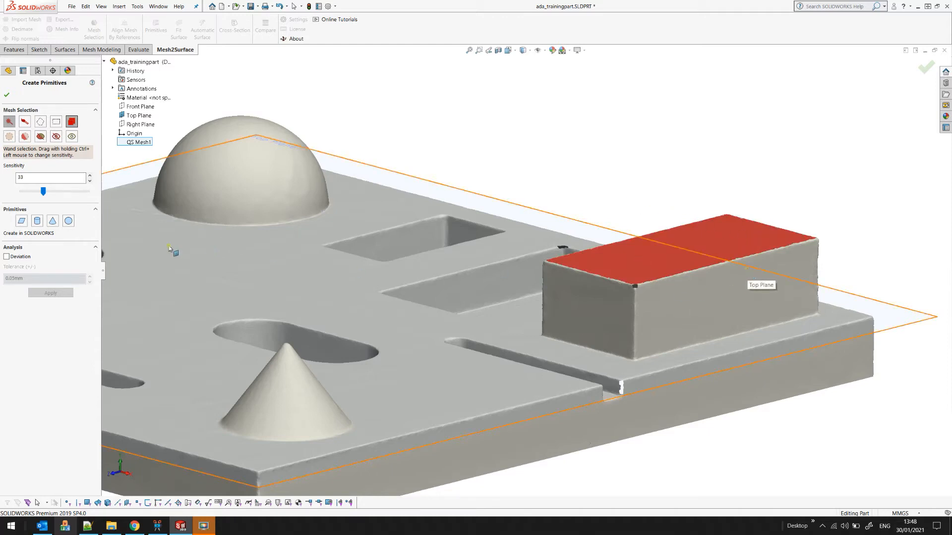
left_click(22, 221)
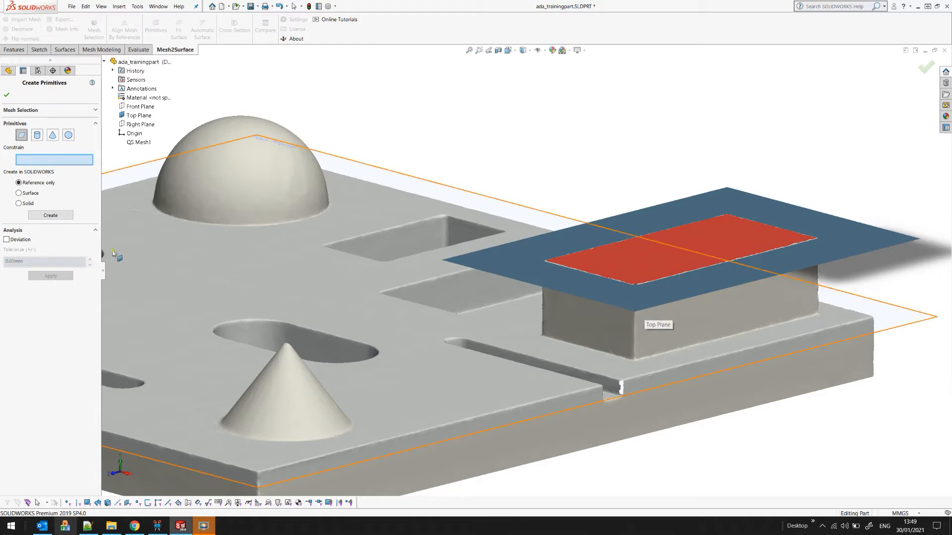
Enable deviation analysis for the fitted plane and apply a tolerance of 0.02 mm
left_click(7, 239)
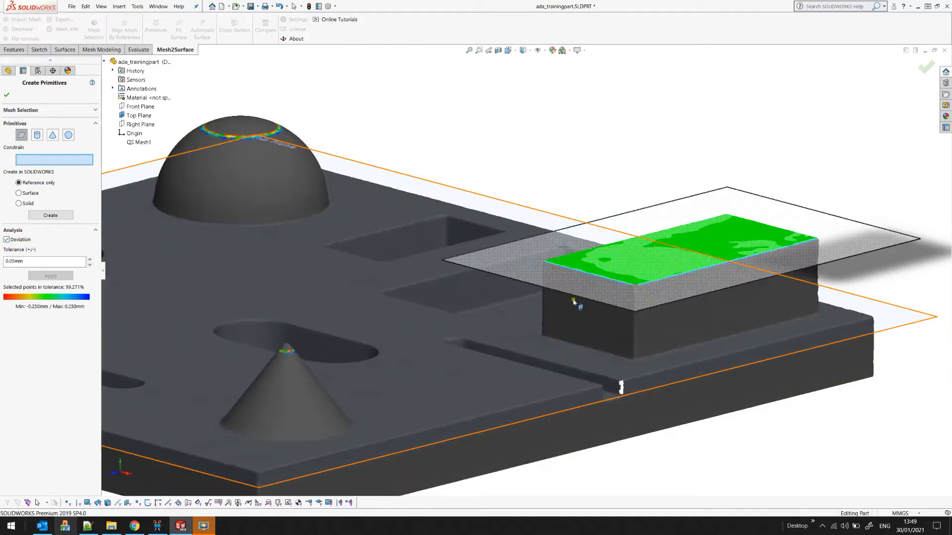
middle_click_drag(575, 321, 578, 342)
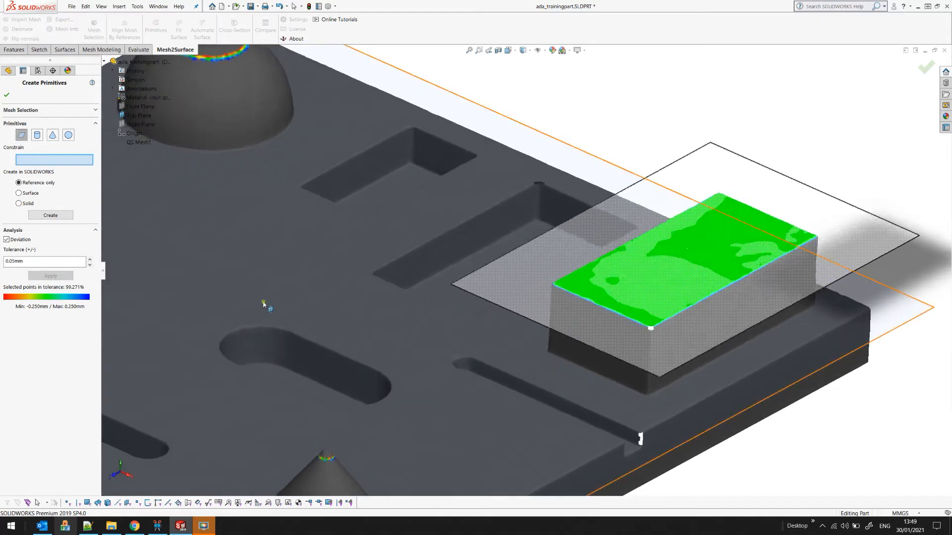
left_click_drag(12, 261, 41, 259)
type("20")
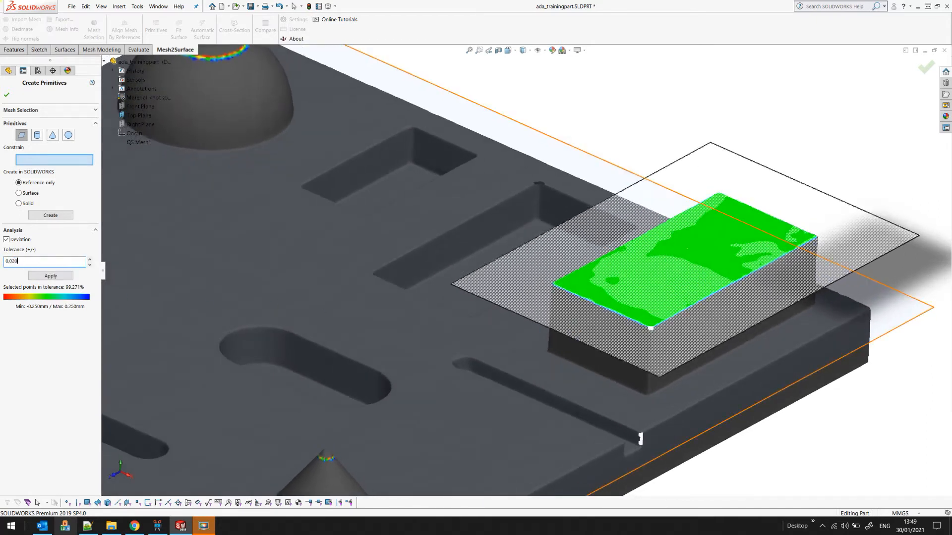
left_click(51, 275)
Examine the deviation colour map on the rectangular block's top face and the fitted plane's position relative to the Top Plane
scroll(781, 275, "down", 2)
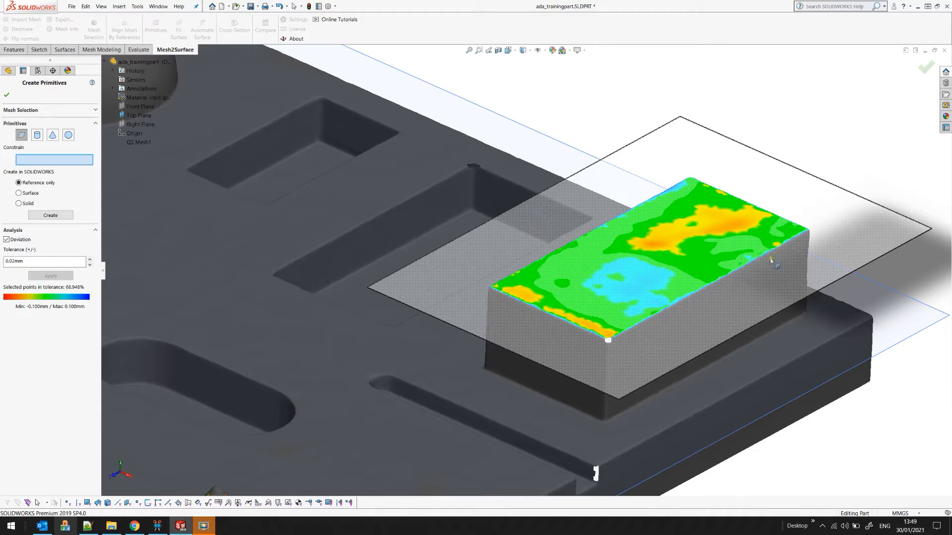
scroll(656, 233, "down", 2)
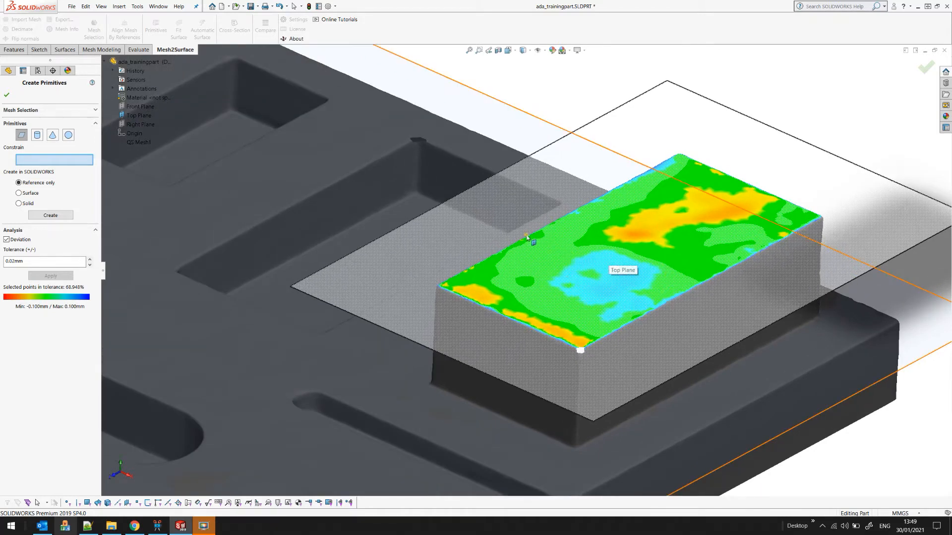
scroll(528, 243, "up", 3)
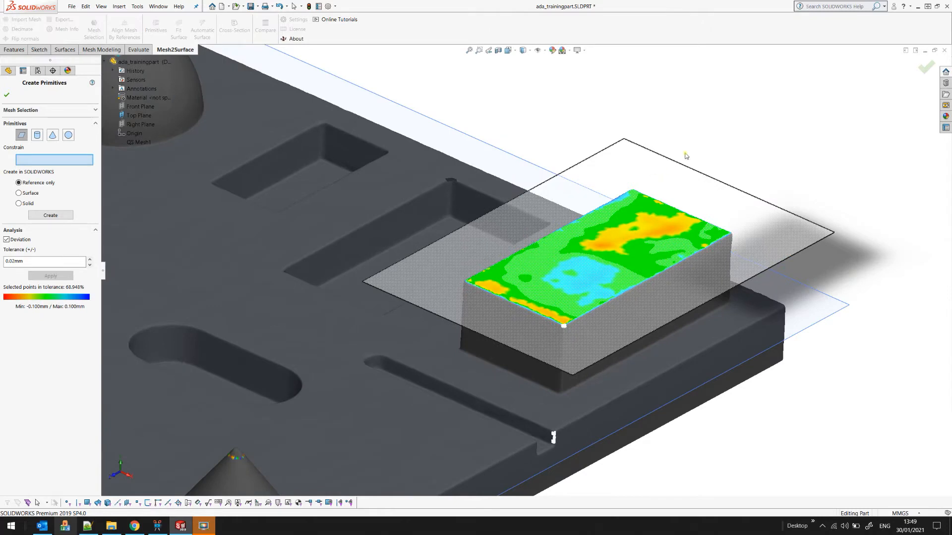
scroll(686, 154, "up", 3)
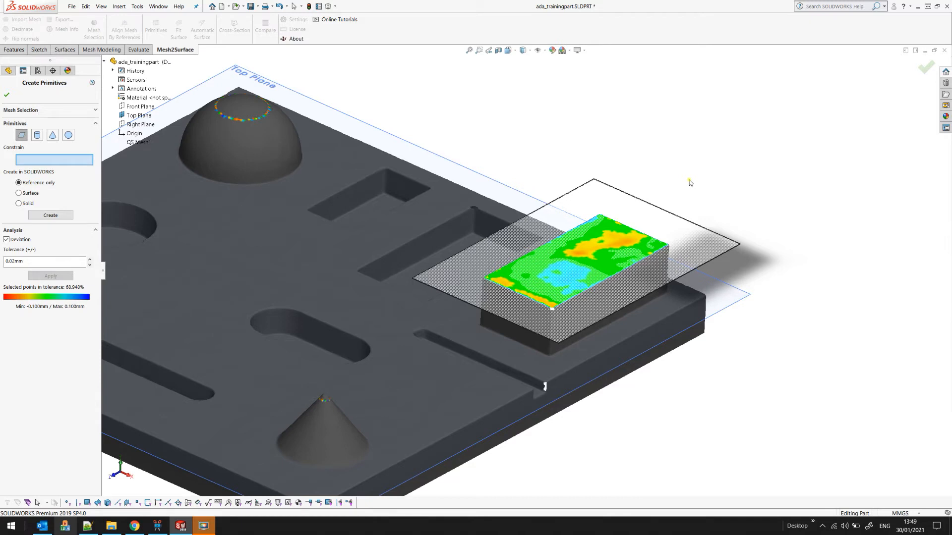
scroll(705, 171, "up", 2)
middle_click_drag(531, 181, 521, 140)
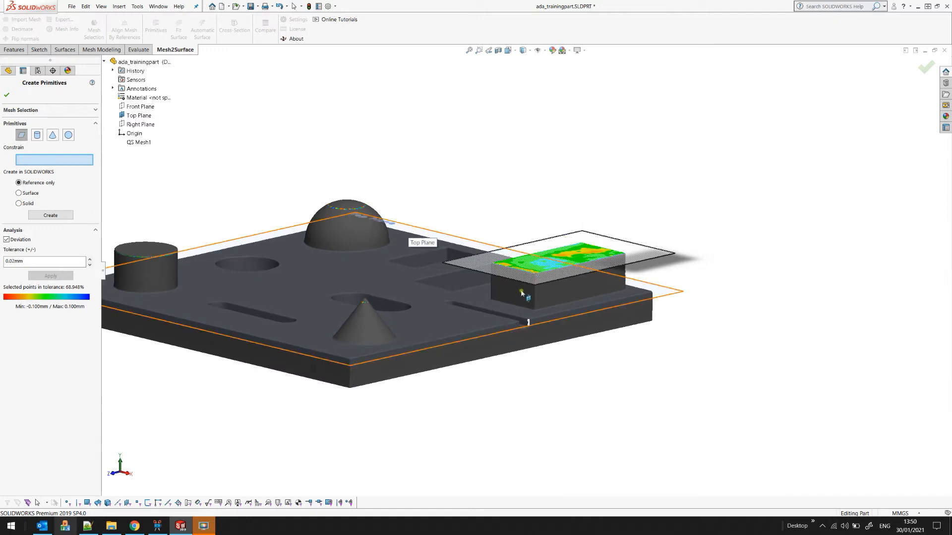
scroll(522, 293, "down", 1)
scroll(522, 292, "down", 1)
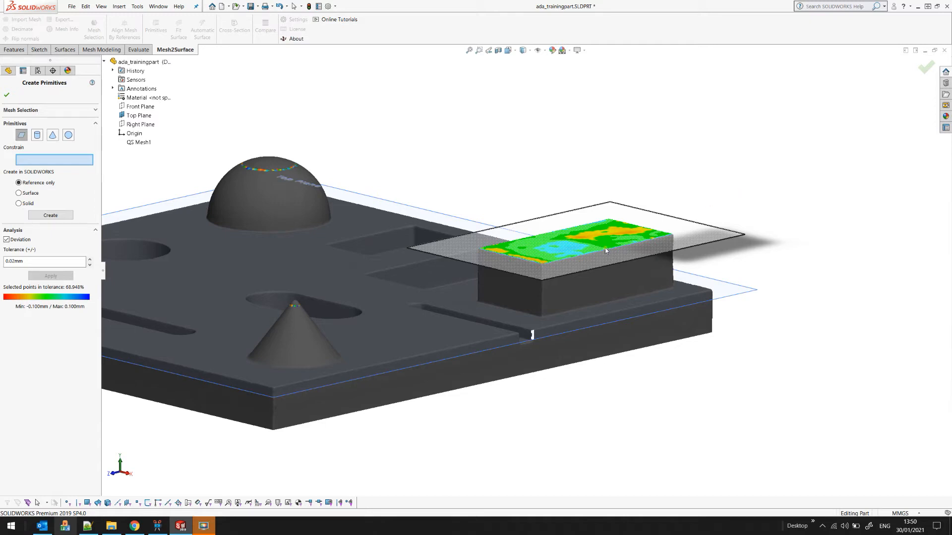
scroll(602, 248, "down", 2)
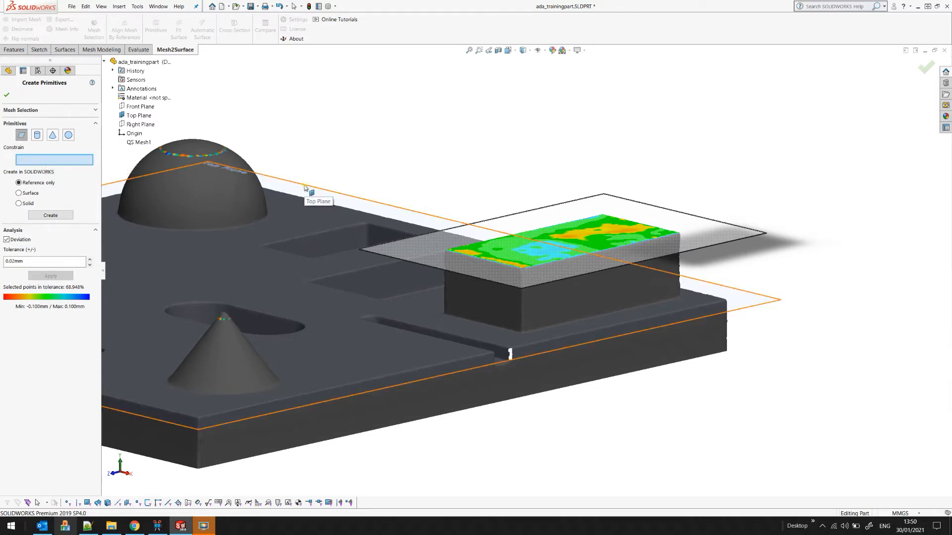
Constrain the fitted plane to the Top Plane and create it as reference-only geometry
left_click(323, 188)
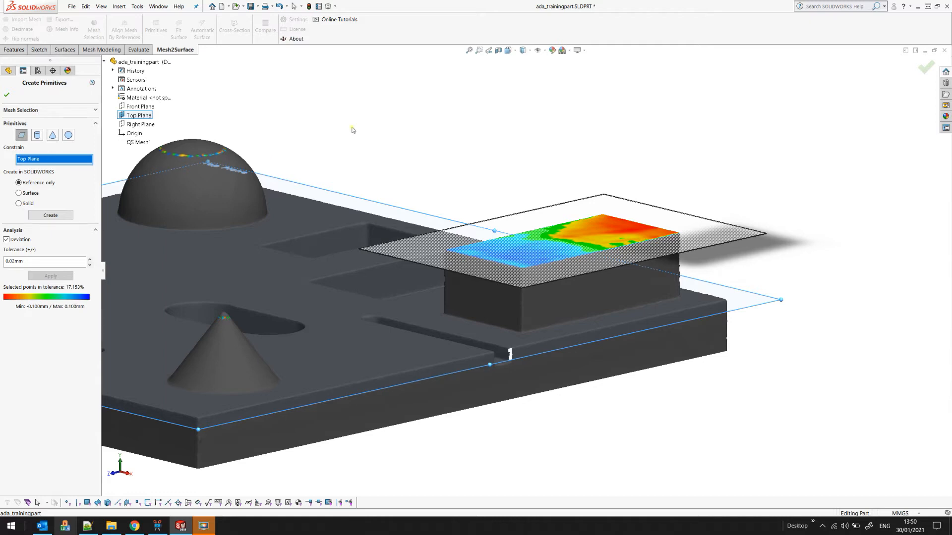
middle_click_drag(458, 202, 461, 218)
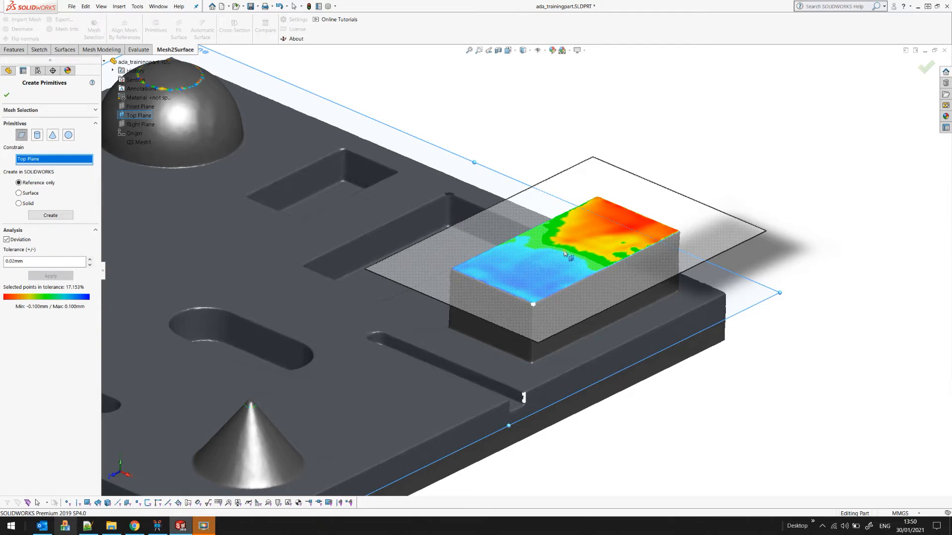
scroll(570, 262, "up", 3)
scroll(569, 266, "down", 1)
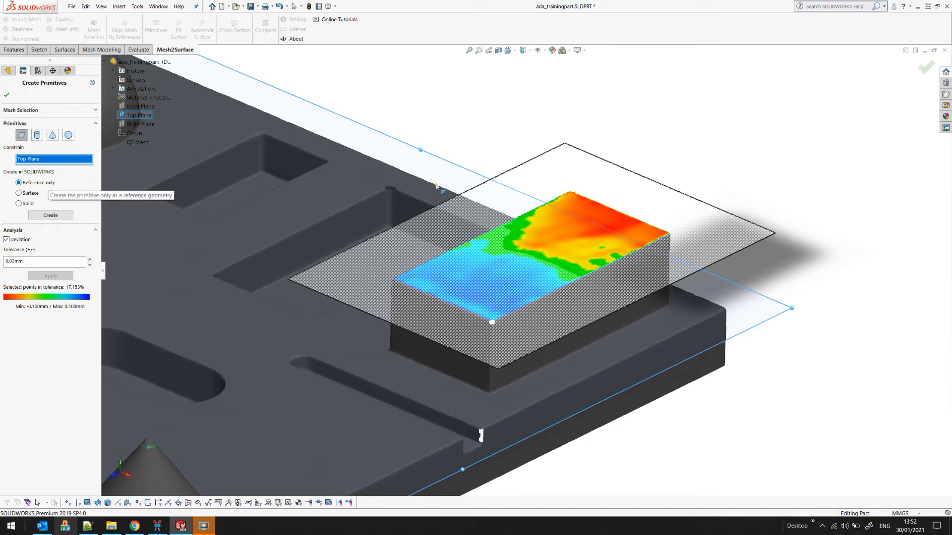
scroll(27, 196, "up", 1)
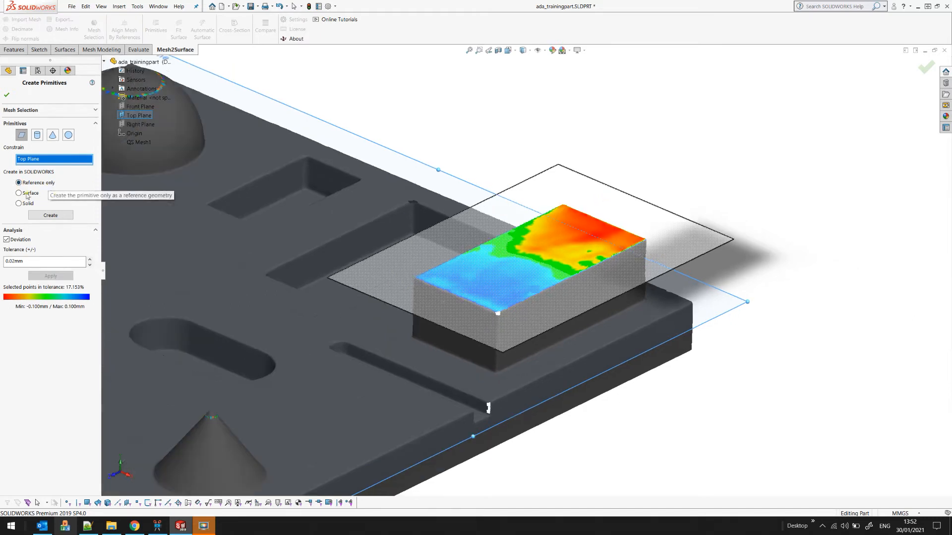
left_click(51, 216)
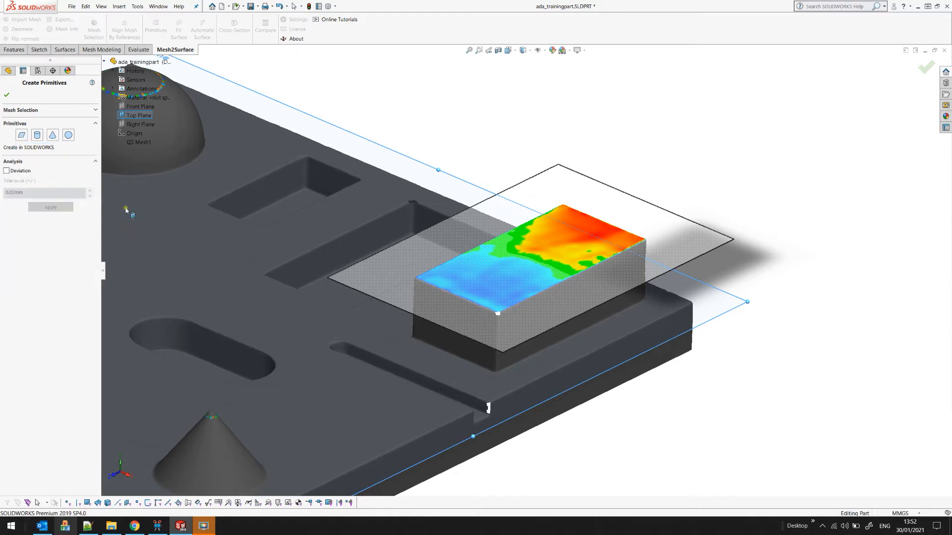
scroll(619, 246, "up", 3)
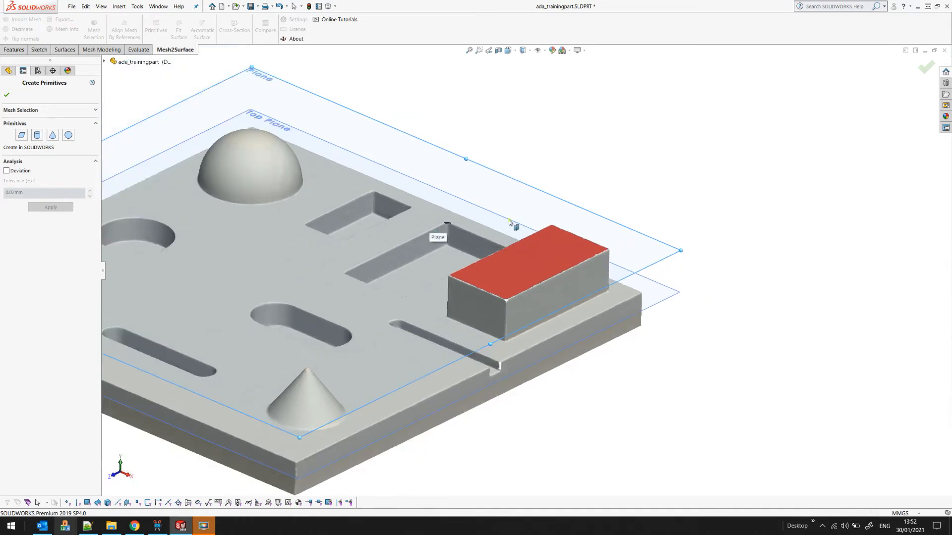
scroll(595, 223, "up", 3)
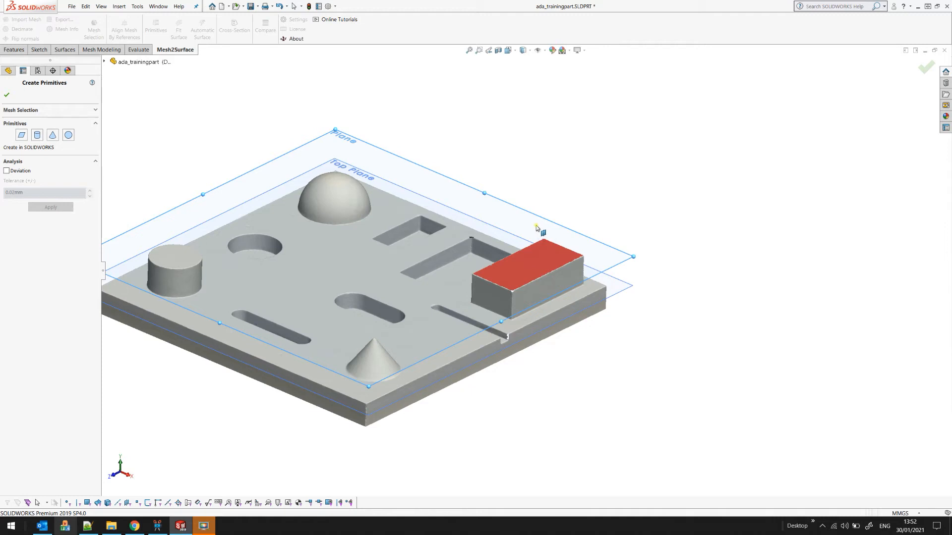
Clear the block's mesh selection and wand-select the side wall of the raised cylinder
left_click(30, 110)
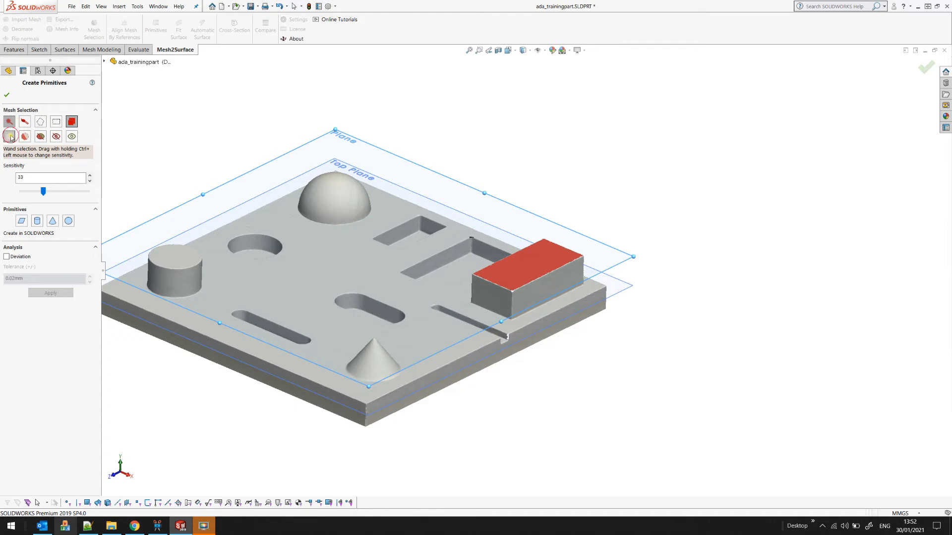
left_click(9, 136)
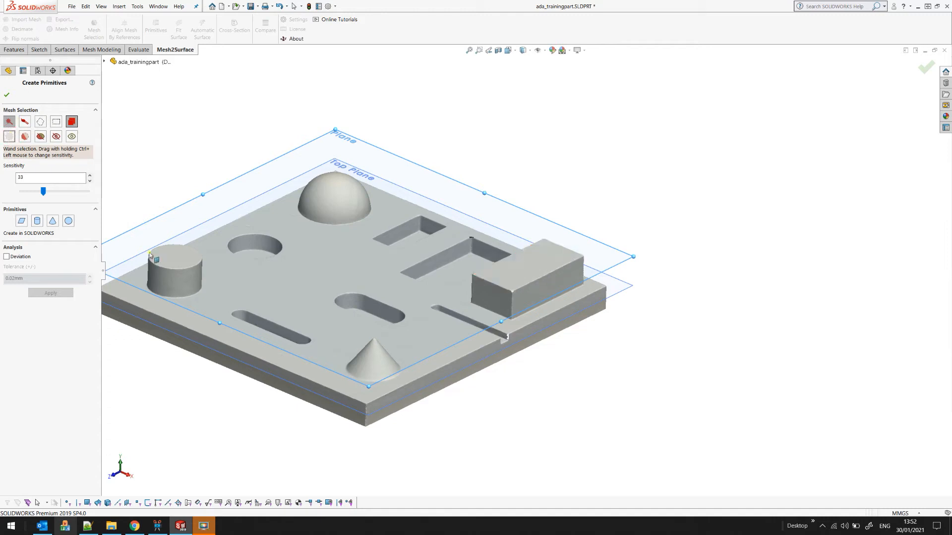
left_click(191, 282)
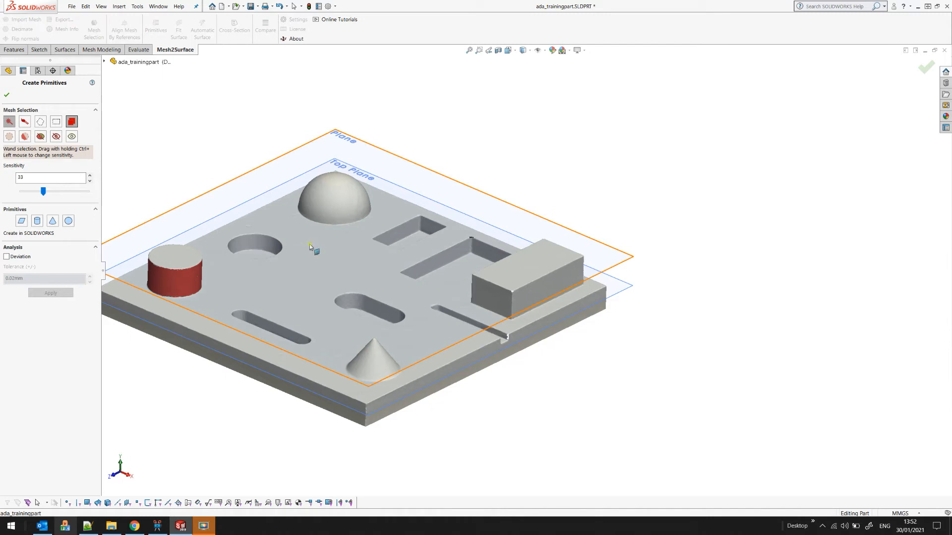
Close the primitives tool and inspect the definition of the created reference plane, including its offset from the Top Plane
left_click(7, 96)
left_click(15, 182)
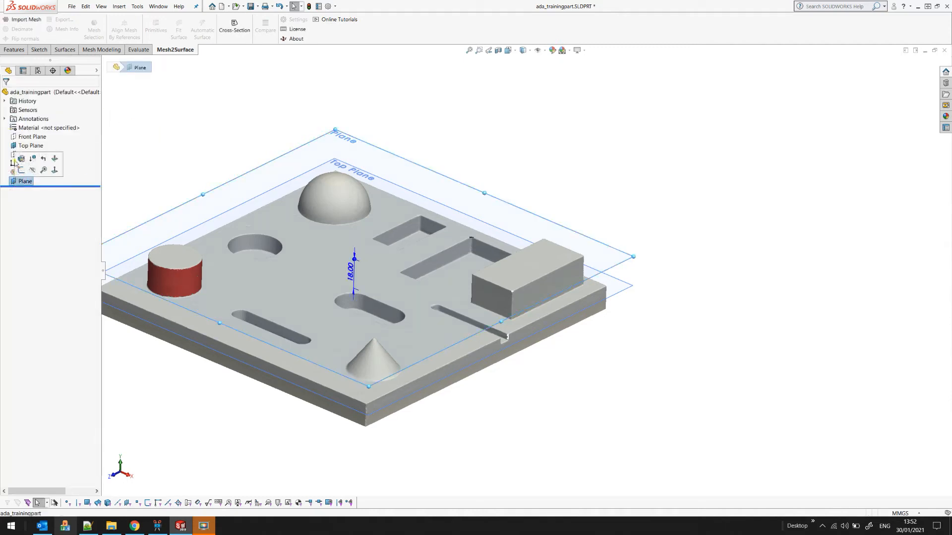
left_click(21, 159)
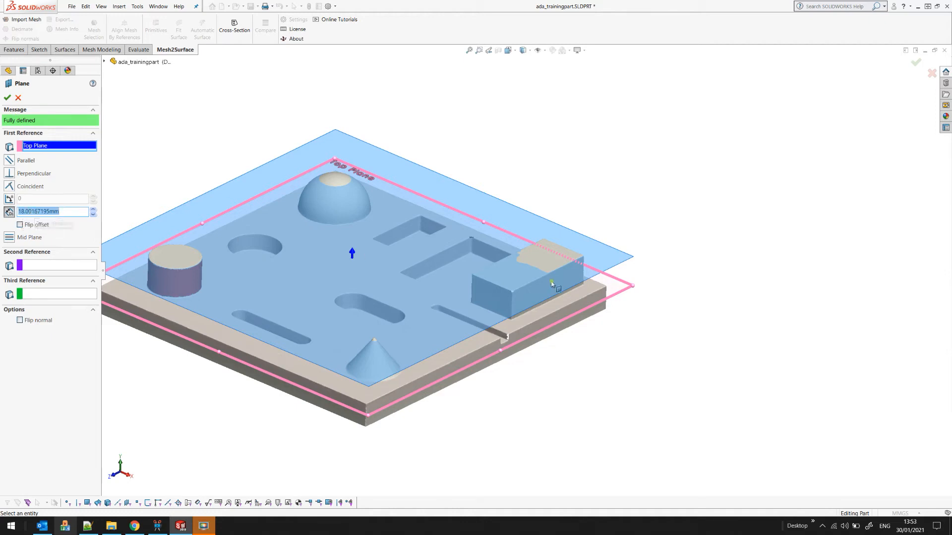
left_click(7, 97)
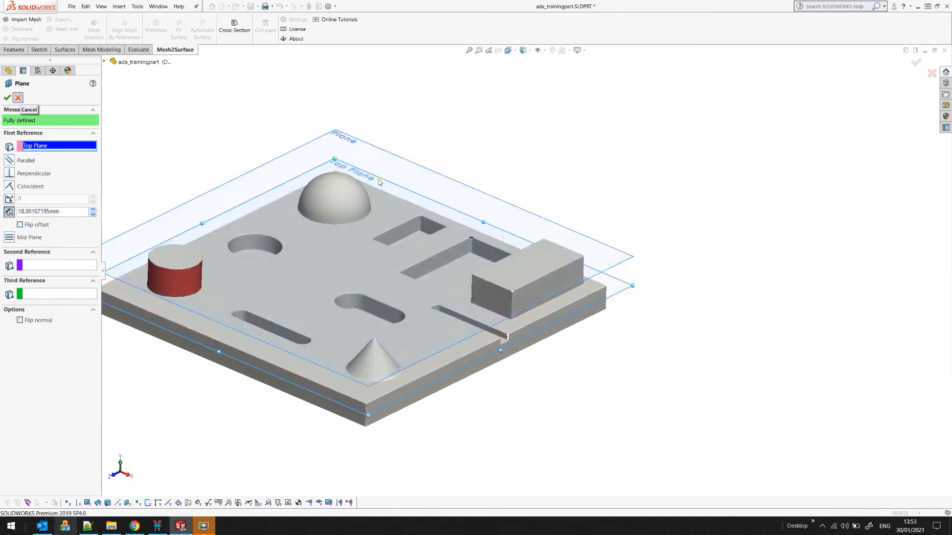
Wand-select the dome on the mesh, fit a sphere primitive to it and create it as a solid
left_click(31, 172)
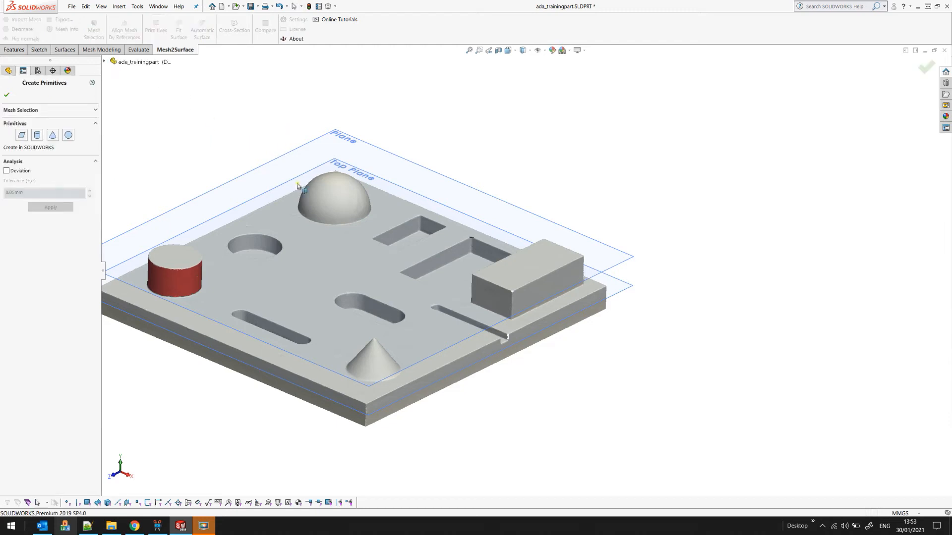
left_click(13, 110)
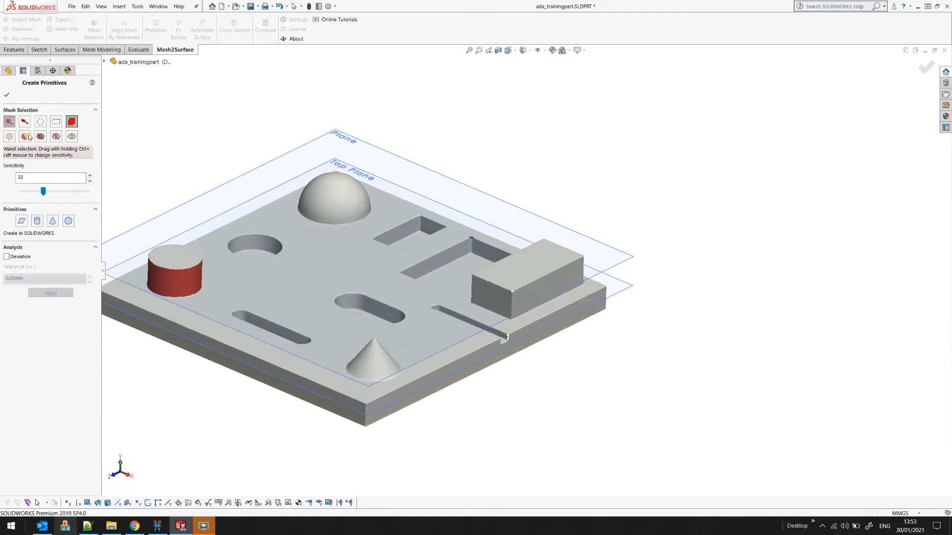
left_click(345, 198)
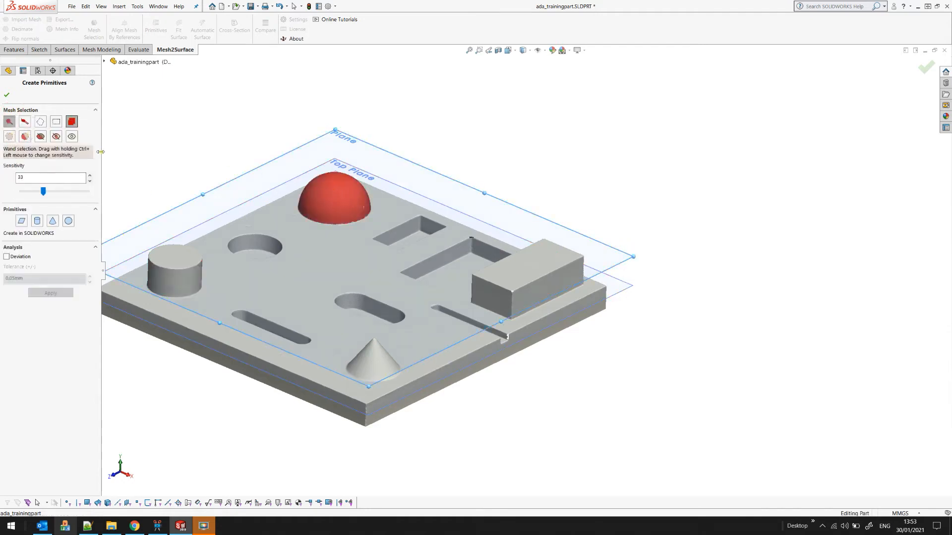
left_click(68, 221)
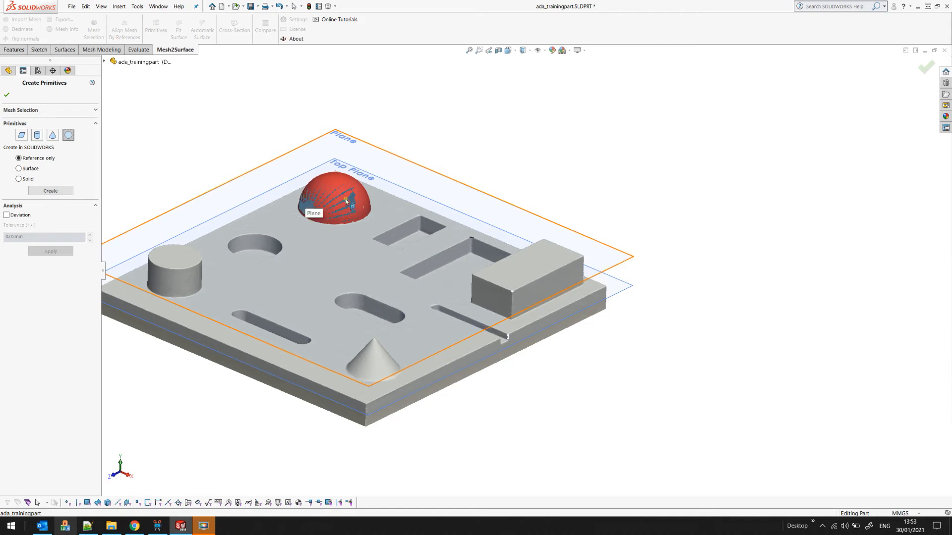
left_click(28, 182)
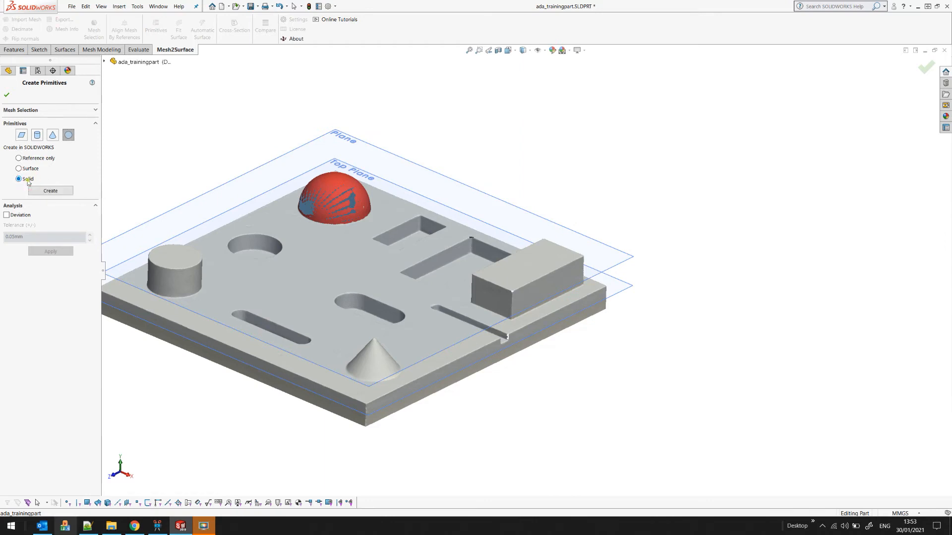
left_click(59, 192)
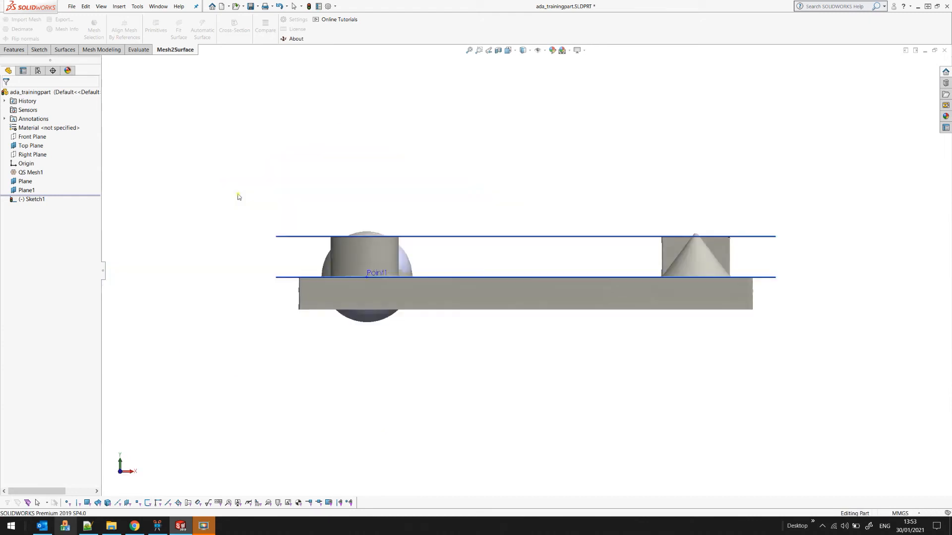
Inspect how the created sphere overlaps the mesh dome and expand the part's list of solid bodies
middle_click_drag(391, 321, 382, 343)
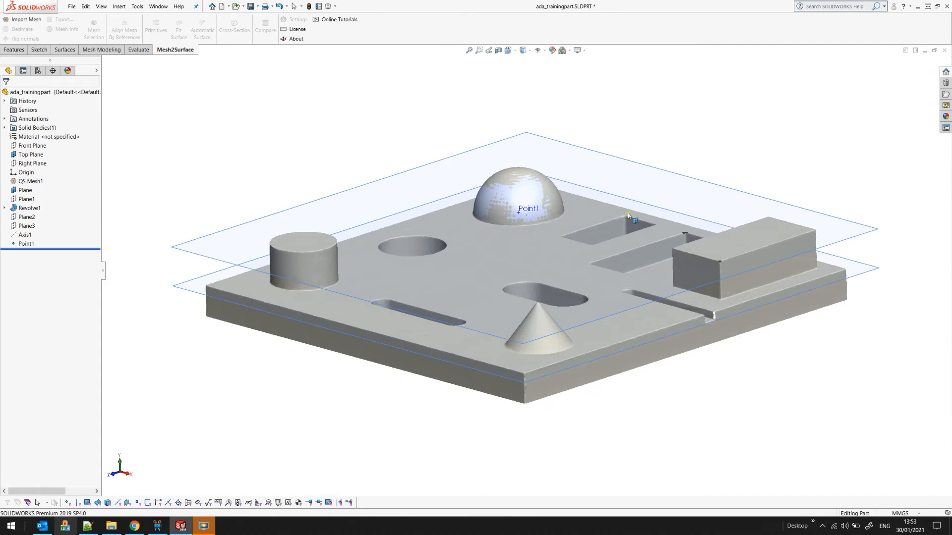
scroll(553, 194, "down", 2)
scroll(478, 213, "down", 2)
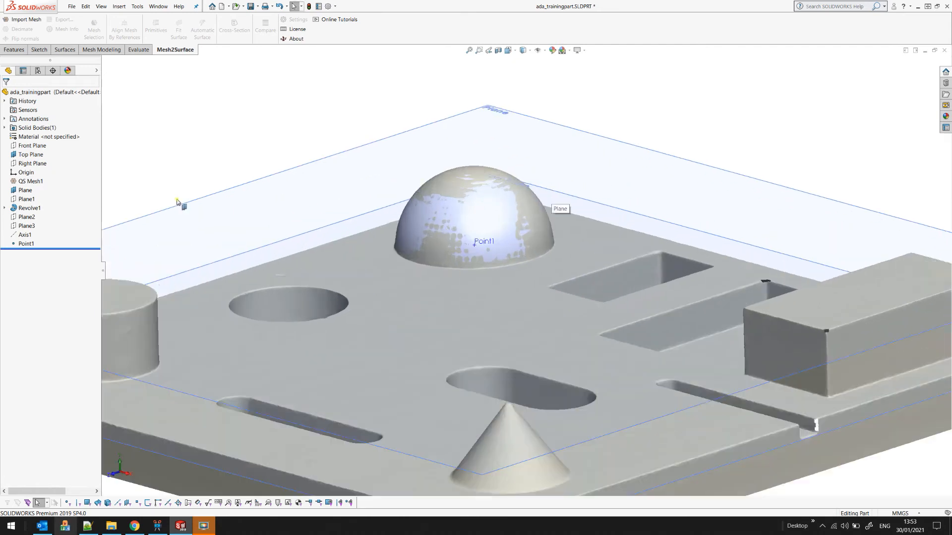
left_click(4, 128)
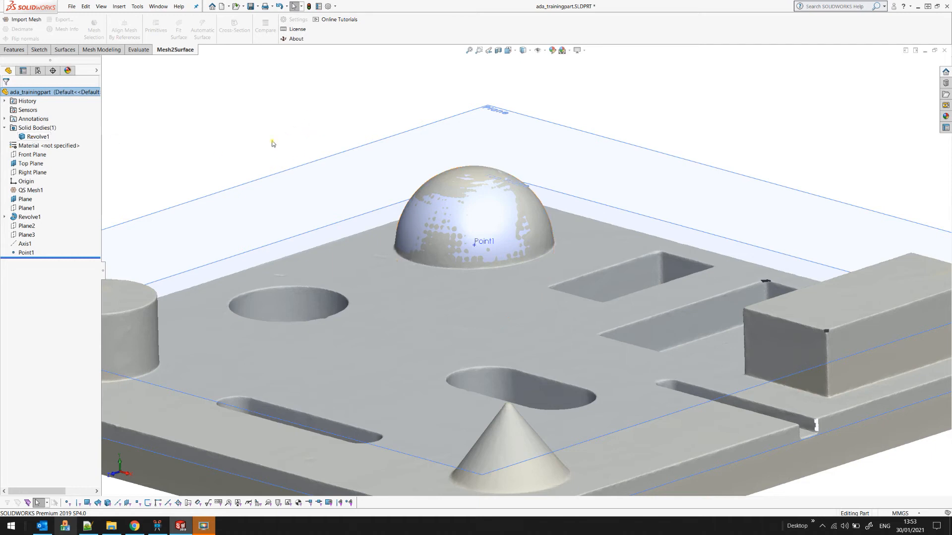
Start a new primitive on QS Mesh1 and wand-select the cone's side surface
key("f")
mouse_move(599, 290)
middle_mouse_down()
mouse_move(606, 299)
mouse_move(592, 296)
middle_mouse_up()
scroll(577, 422, "down", 3)
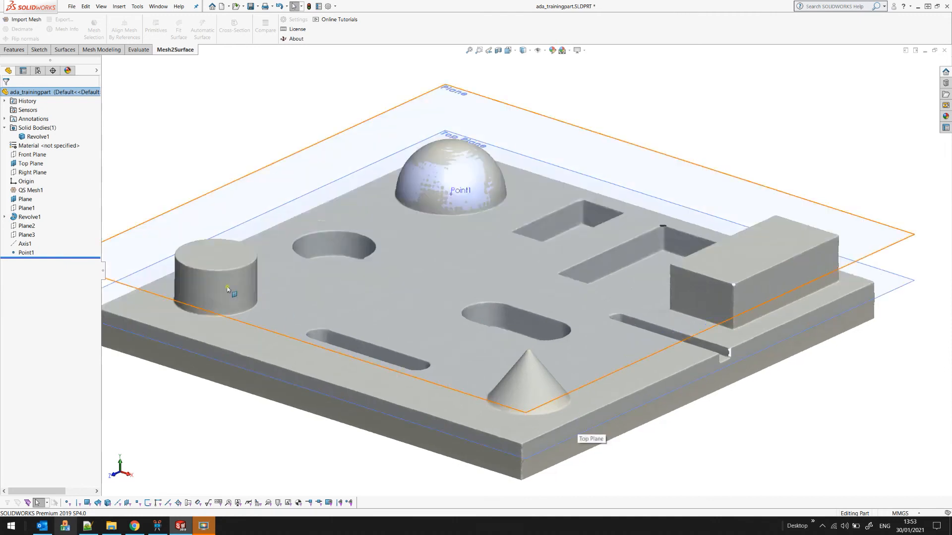
left_click(30, 190)
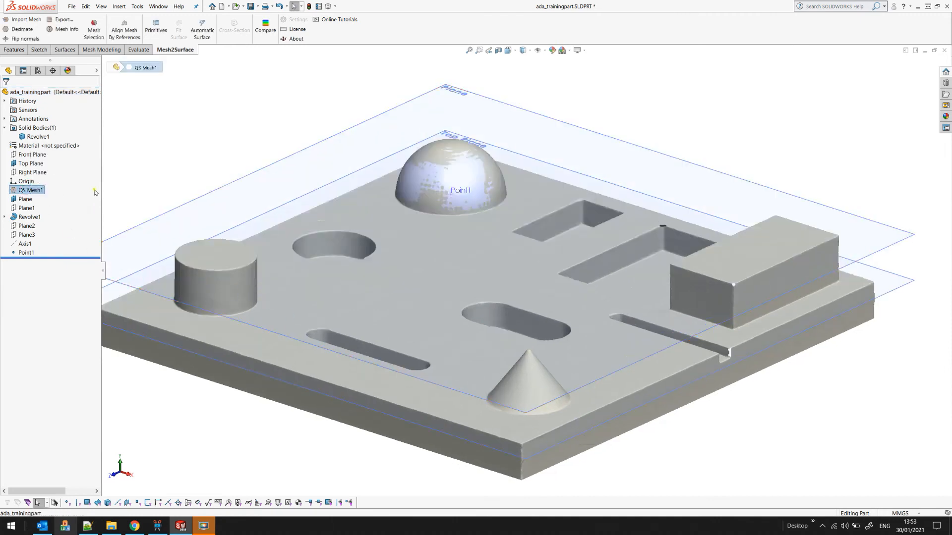
left_click(156, 27)
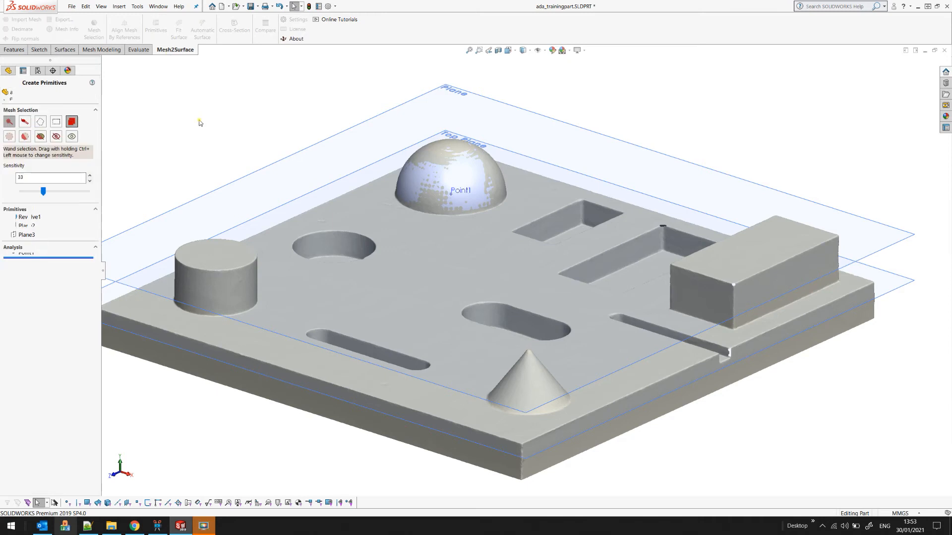
left_click(553, 405)
scroll(553, 405, "down", 4)
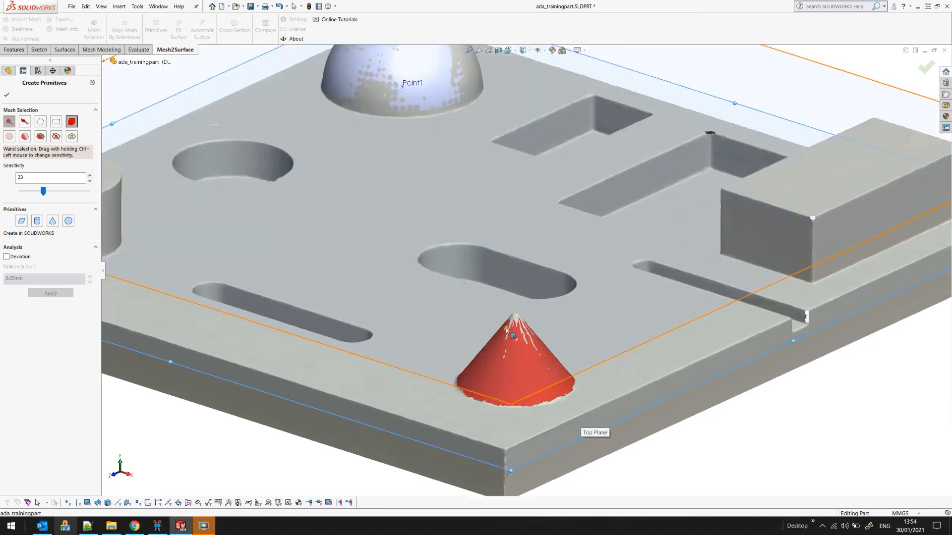
Fit a cone primitive to the selected mesh with deviation analysis enabled, and create it as a surface
left_click(53, 221)
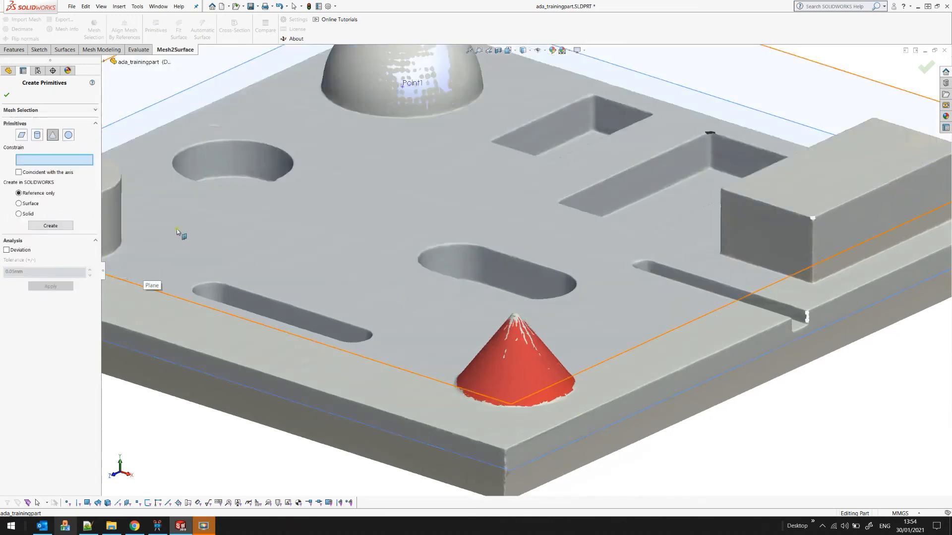
left_click(18, 250)
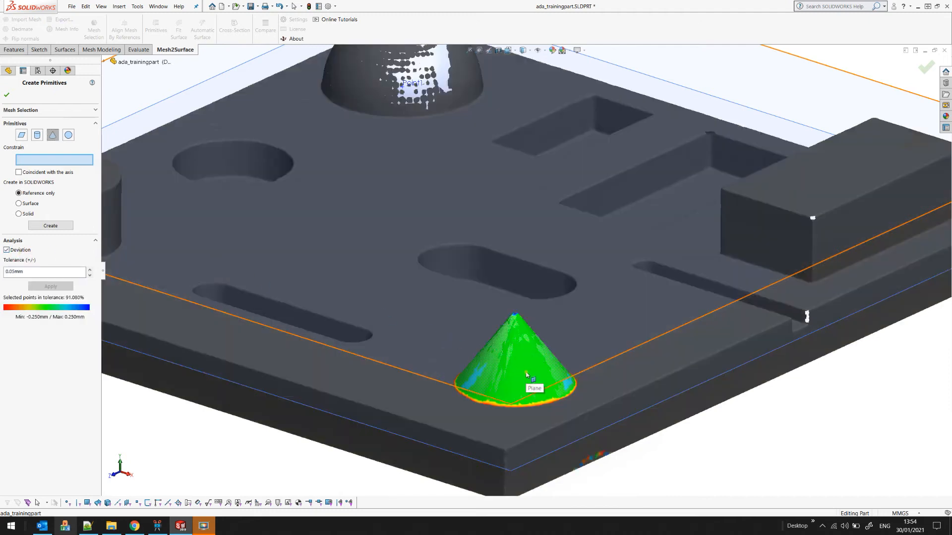
left_click(564, 402)
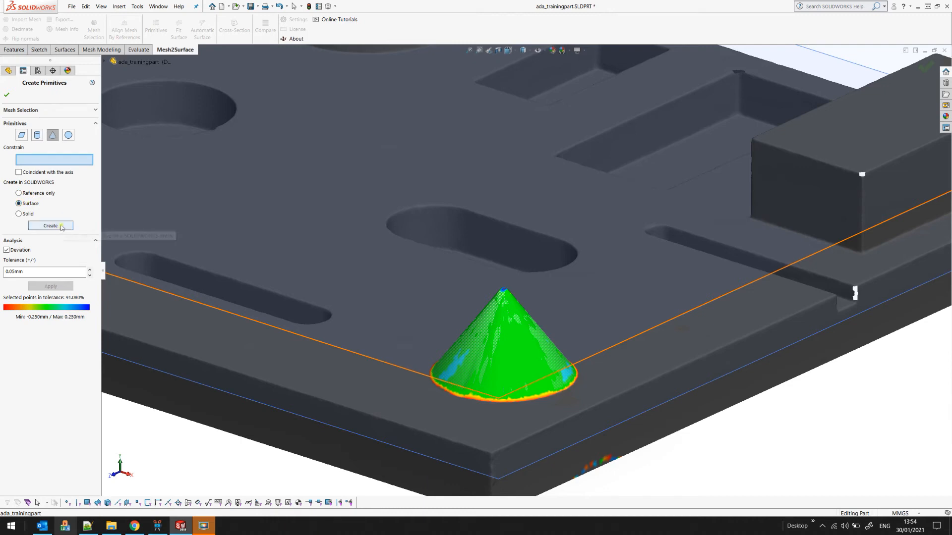
left_click(60, 227)
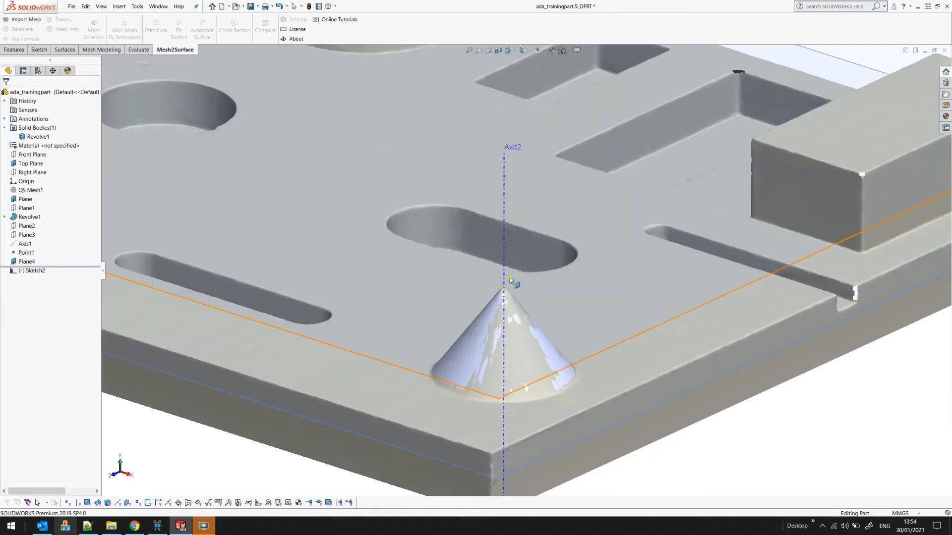
Wand-select the raised cylinder's side wall on QS Mesh1 and fit a cylinder primitive constrained to Axis2
scroll(501, 265, "up", 3)
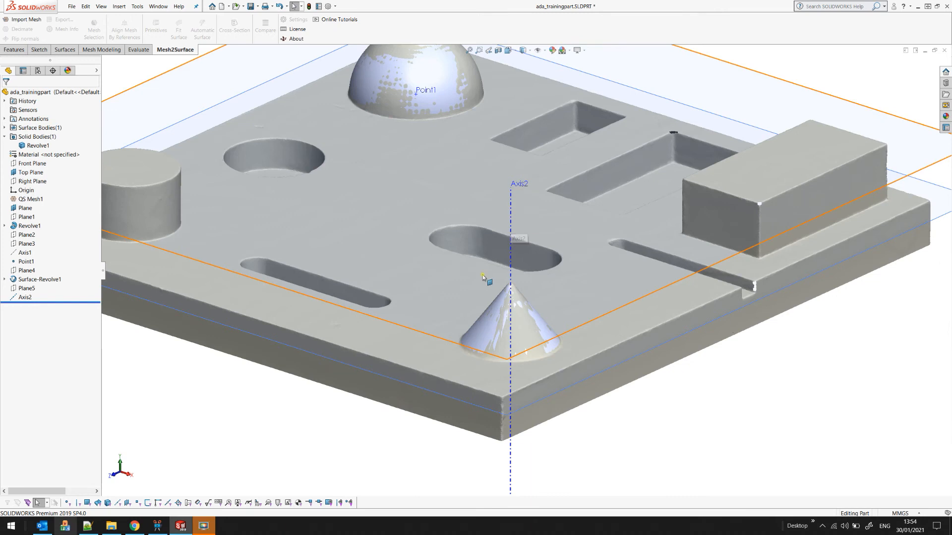
scroll(518, 273, "up", 3)
scroll(302, 245, "down", 2)
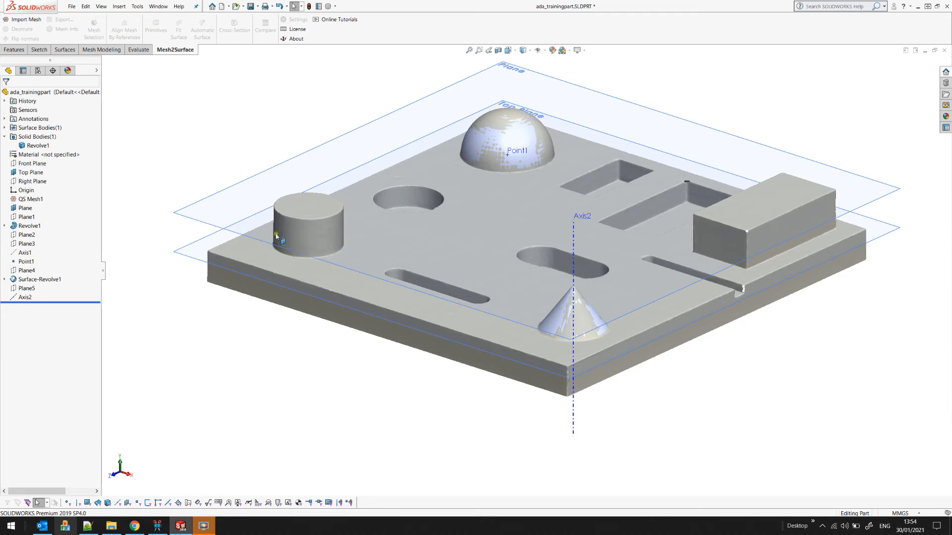
left_click(30, 198)
left_click(155, 29)
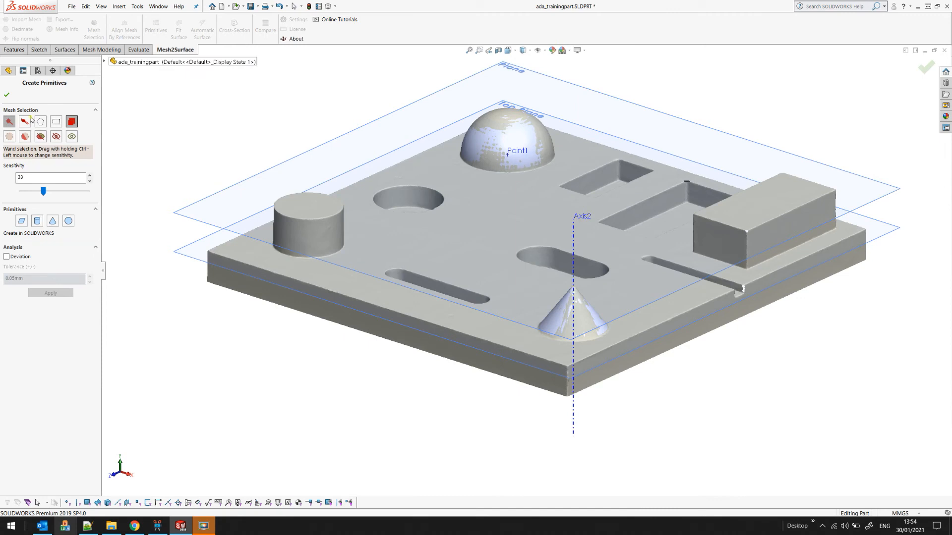
left_click(372, 235)
left_click(341, 240)
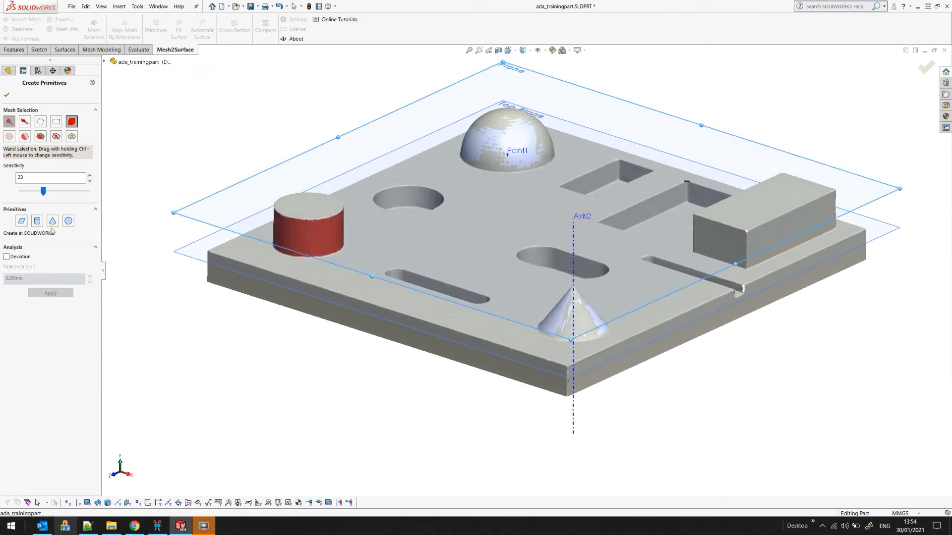
left_click(38, 222)
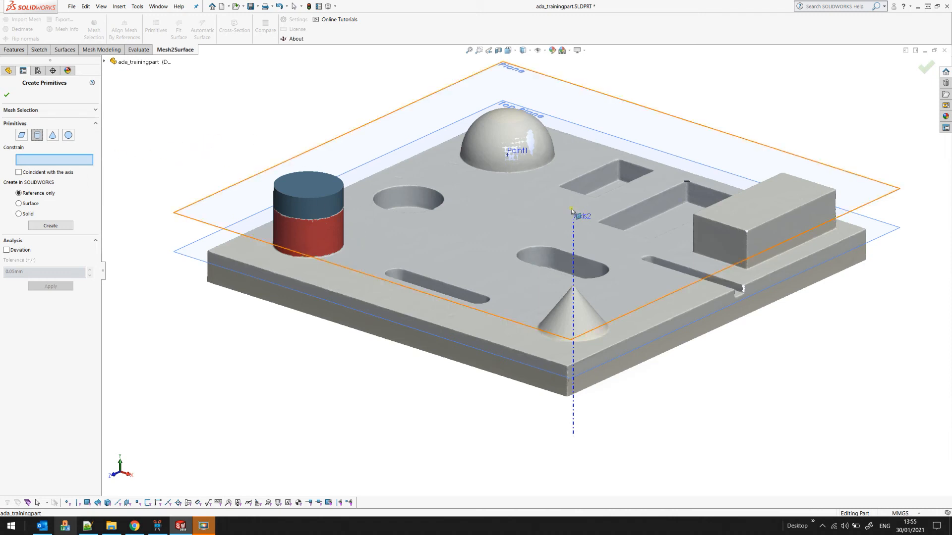
left_click(574, 231)
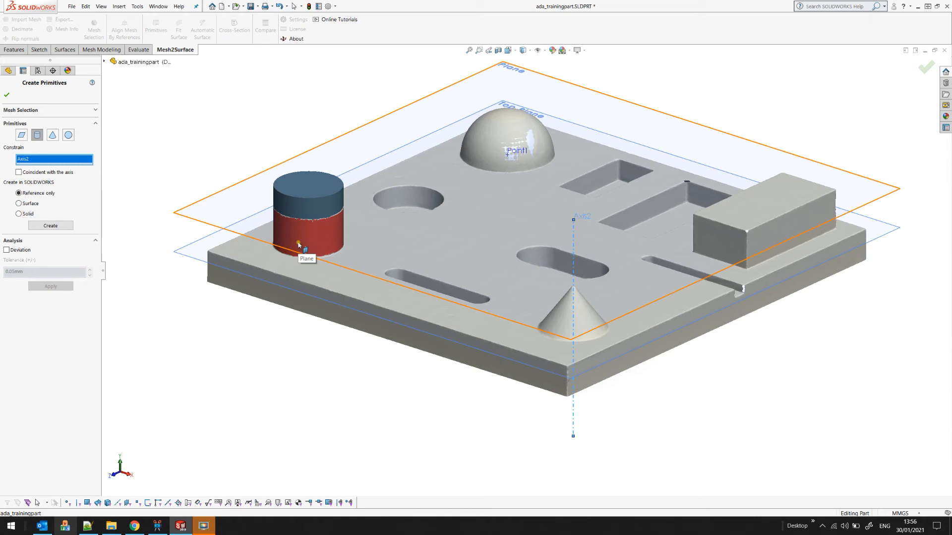
Try making the cylinder primitive coincident with Axis2, examine the fit from several angles, and remove the coincidence
left_click(54, 172)
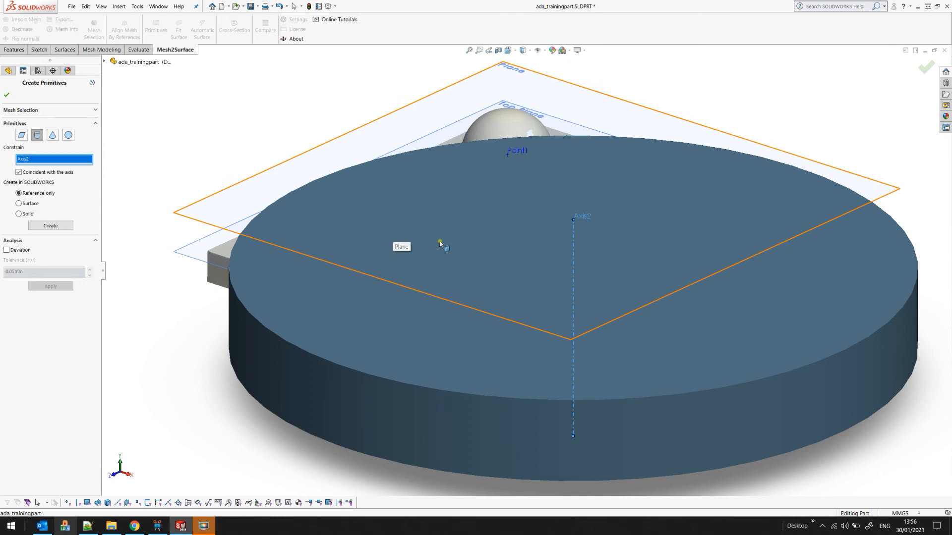
middle_click_drag(470, 274, 481, 293)
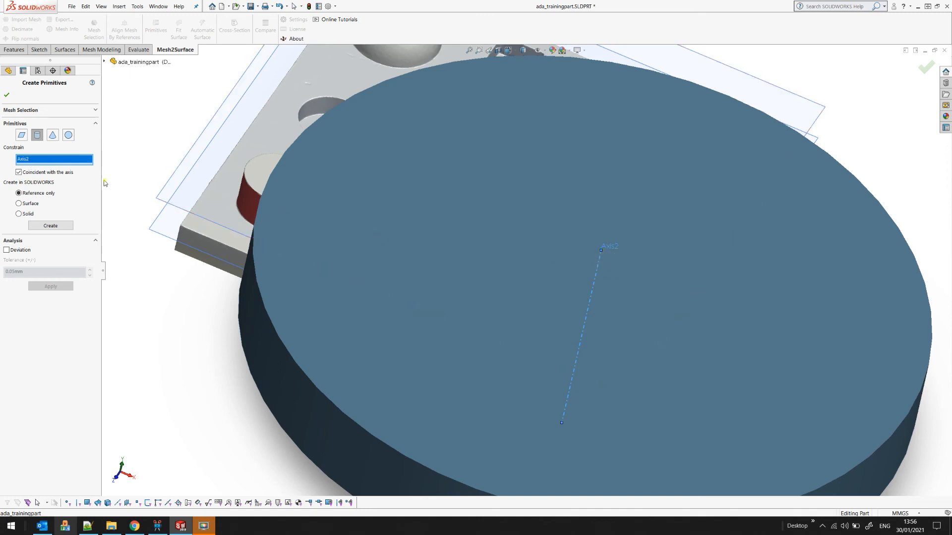
scroll(500, 196, "up", 2)
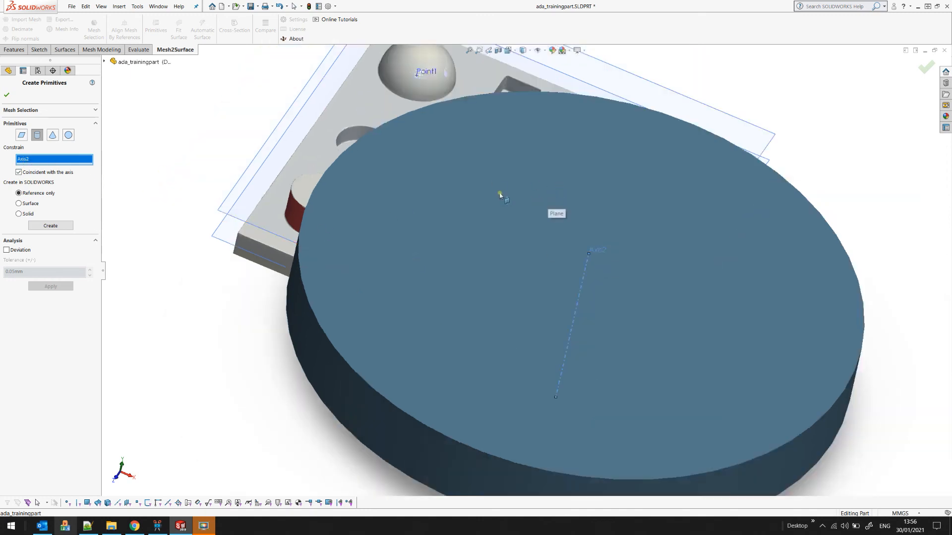
middle_click_drag(489, 235, 536, 143)
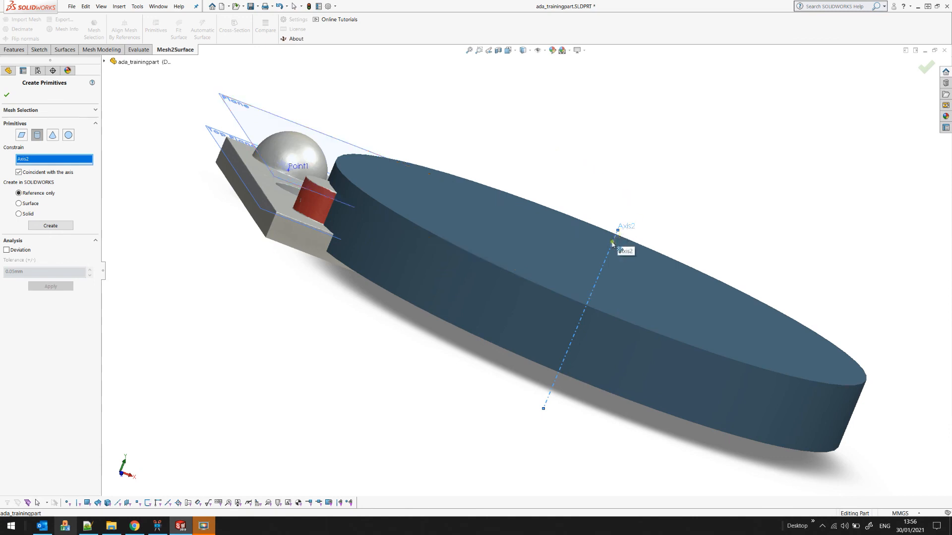
scroll(649, 277, "down", 2)
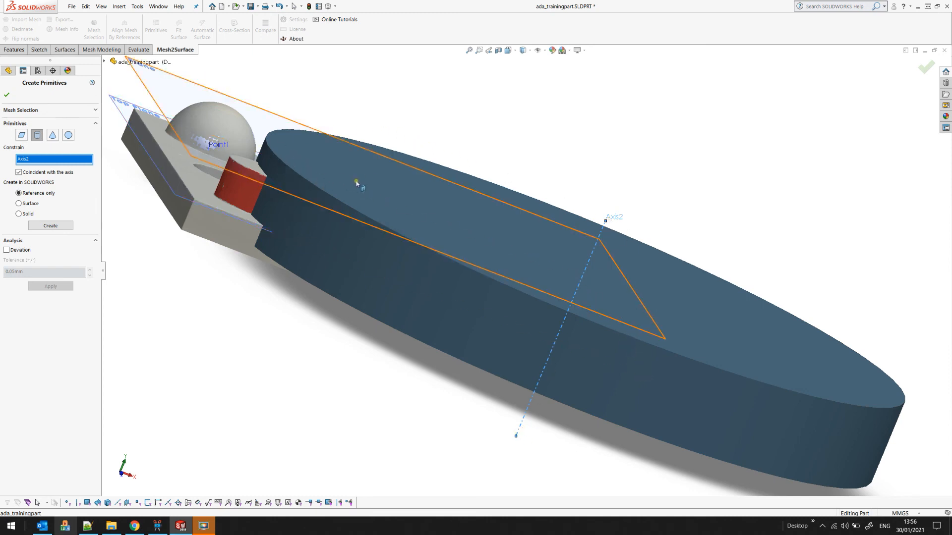
left_click(20, 172)
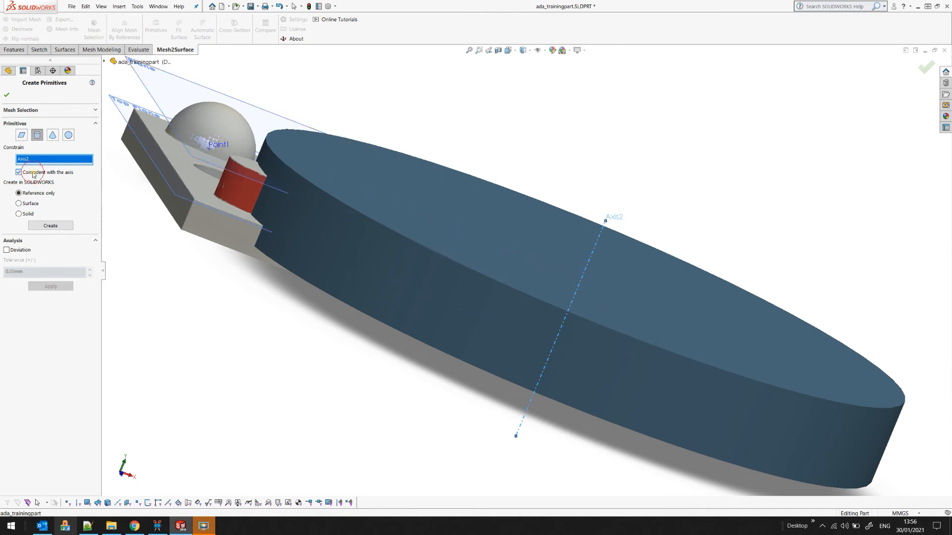
Choose solid output for the cylinder primitive and enable its deviation analysis
middle_click_drag(423, 226, 398, 228)
scroll(449, 229, "up", 1)
scroll(278, 222, "down", 3)
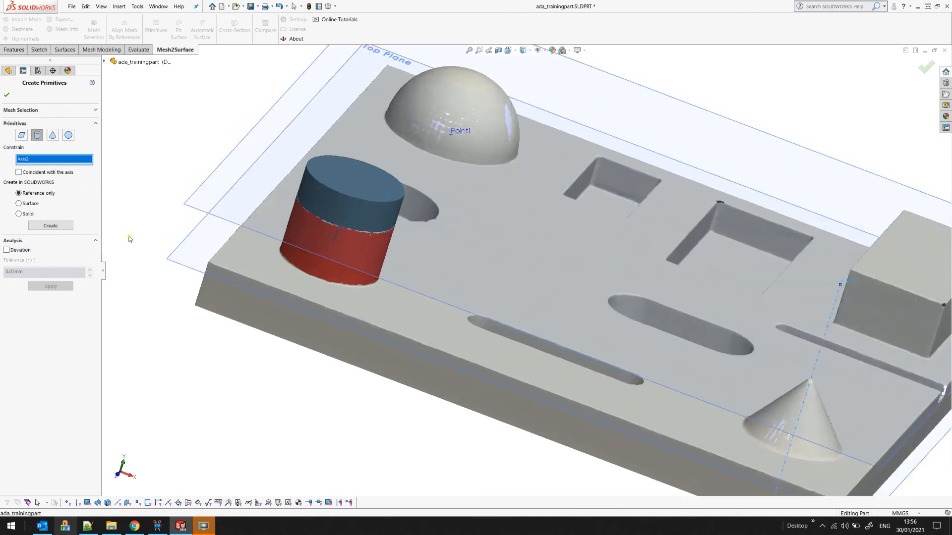
left_click(19, 214)
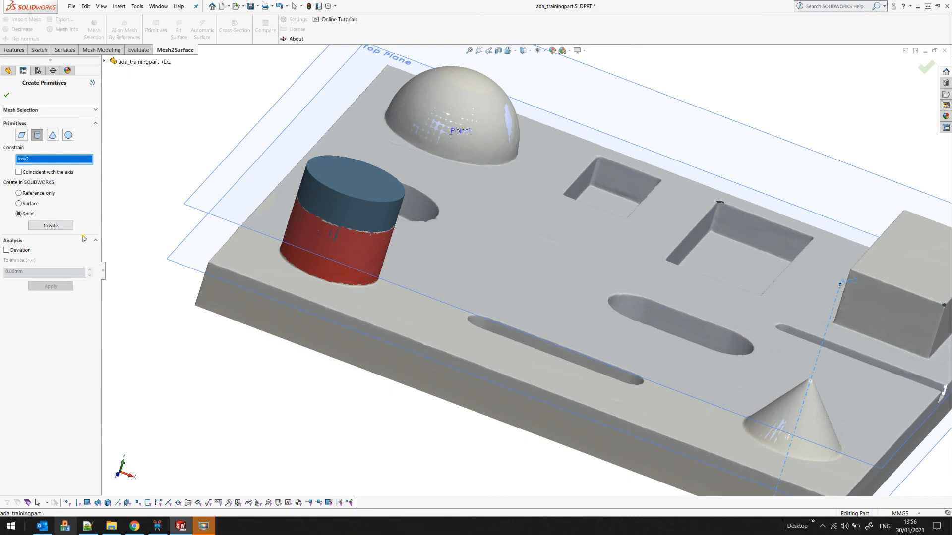
left_click(50, 226)
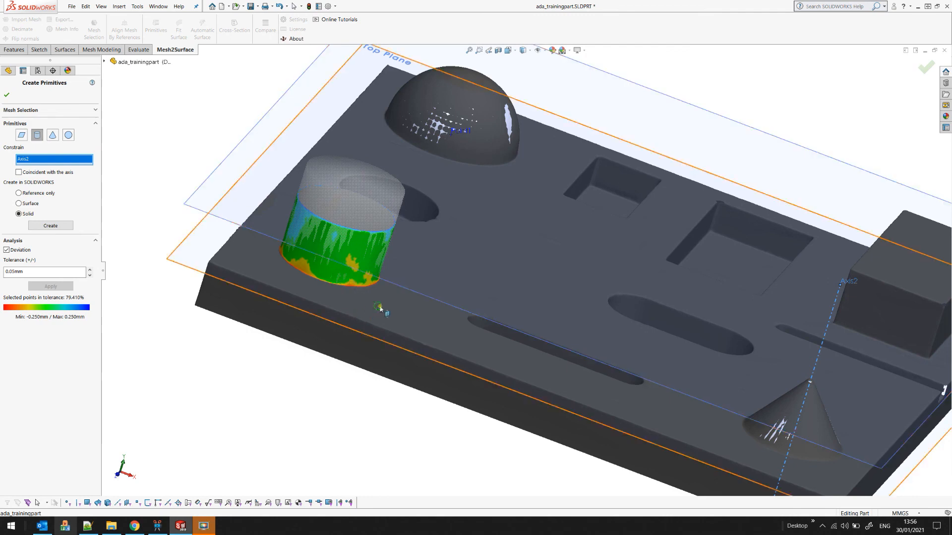
Turn off the deviation analysis and create the fitted cylinder primitive, constrained to Axis2, as a solid body
middle_click_drag(410, 316, 422, 321)
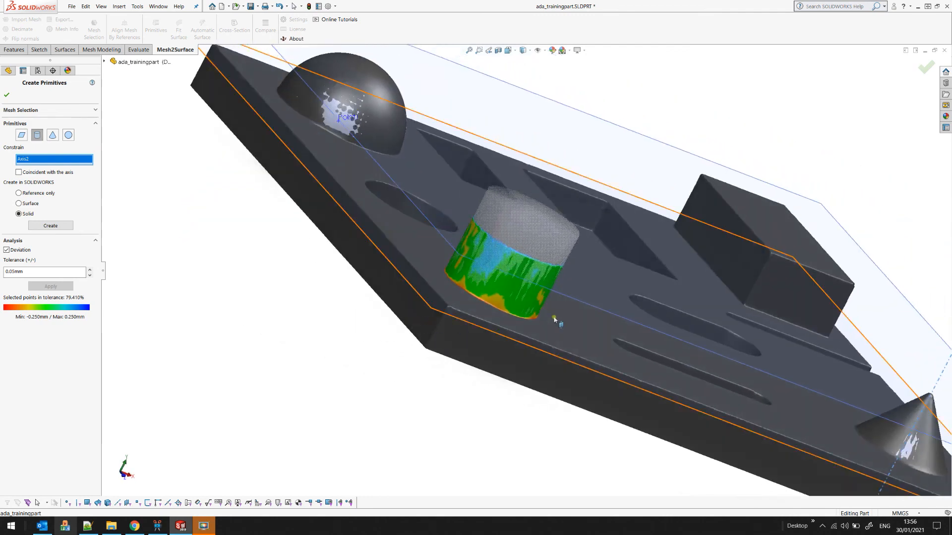
scroll(552, 319, "down", 5)
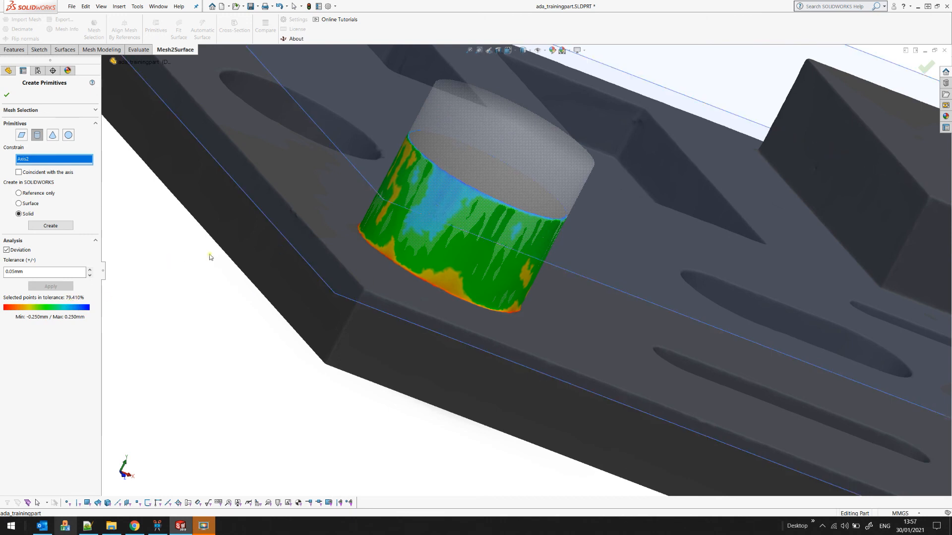
scroll(416, 219, "up", 3)
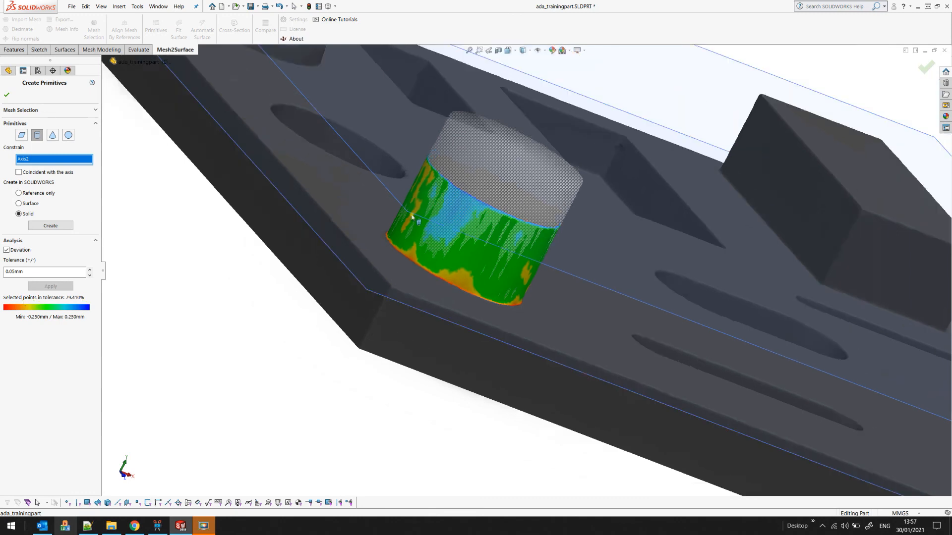
middle_click_drag(443, 263, 418, 264)
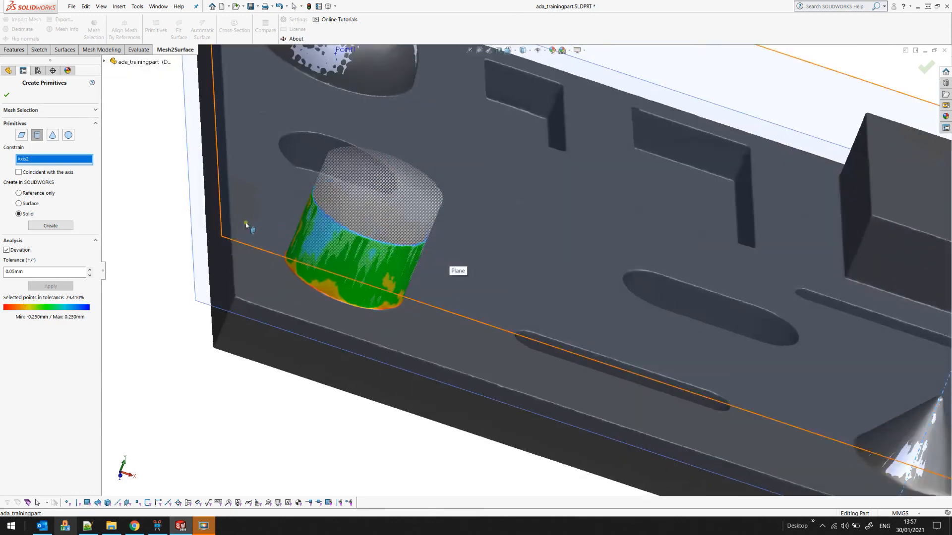
left_click(20, 249)
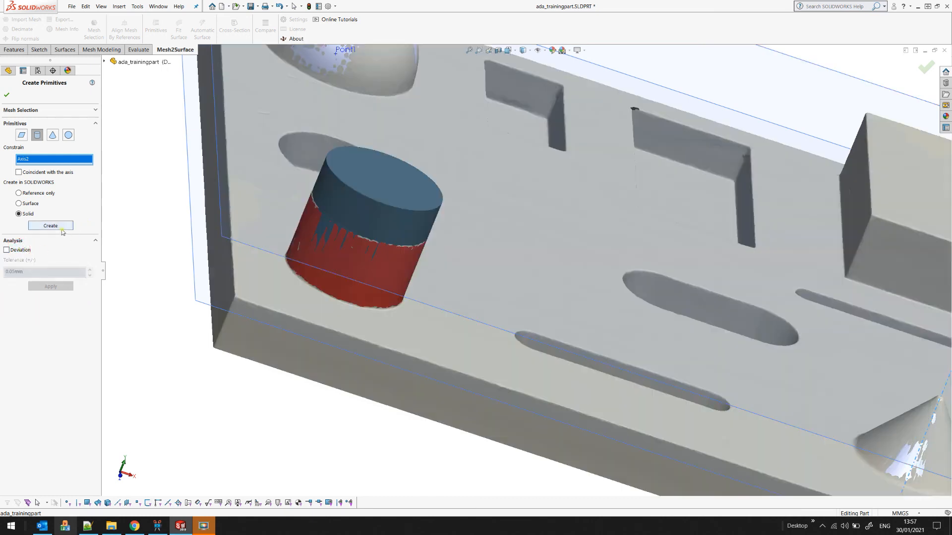
left_click(62, 226)
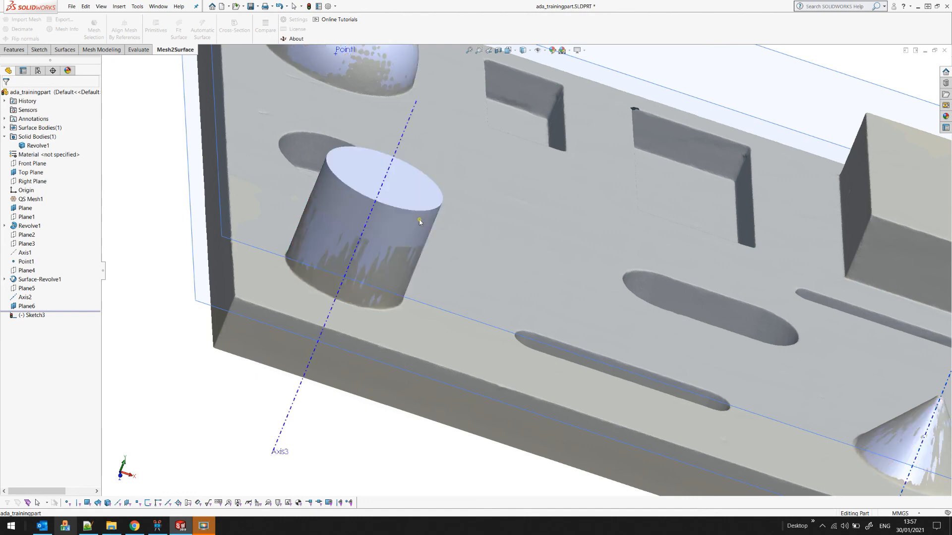
scroll(432, 244, "up", 3)
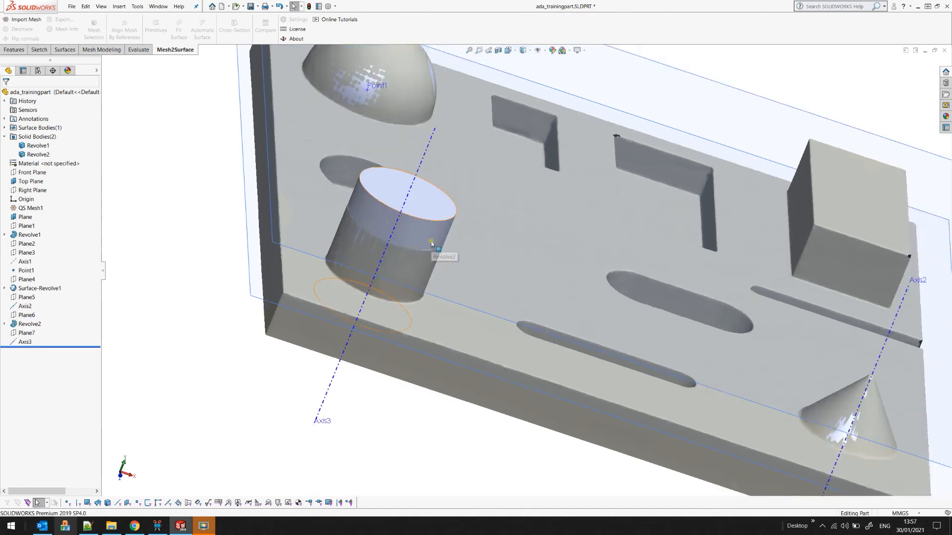
scroll(492, 239, "up", 2)
middle_click_drag(524, 241, 469, 239)
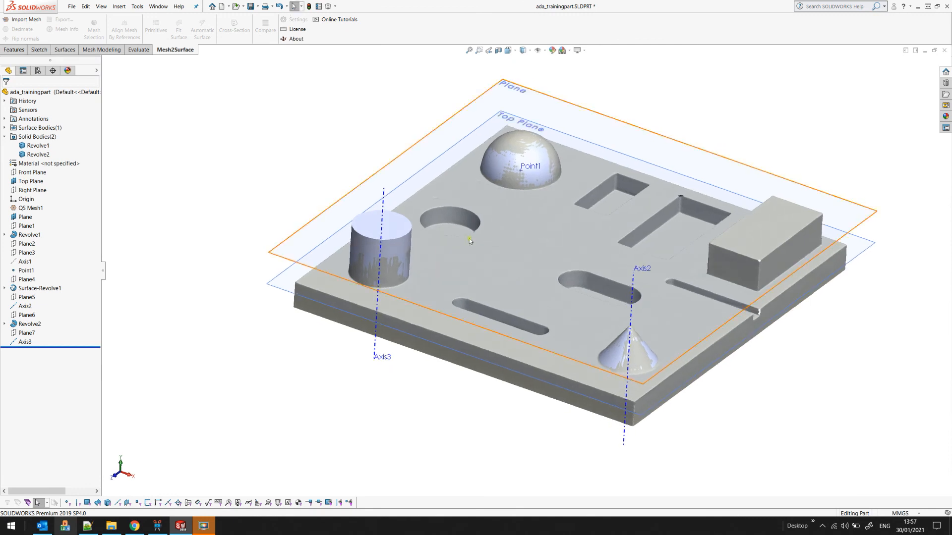